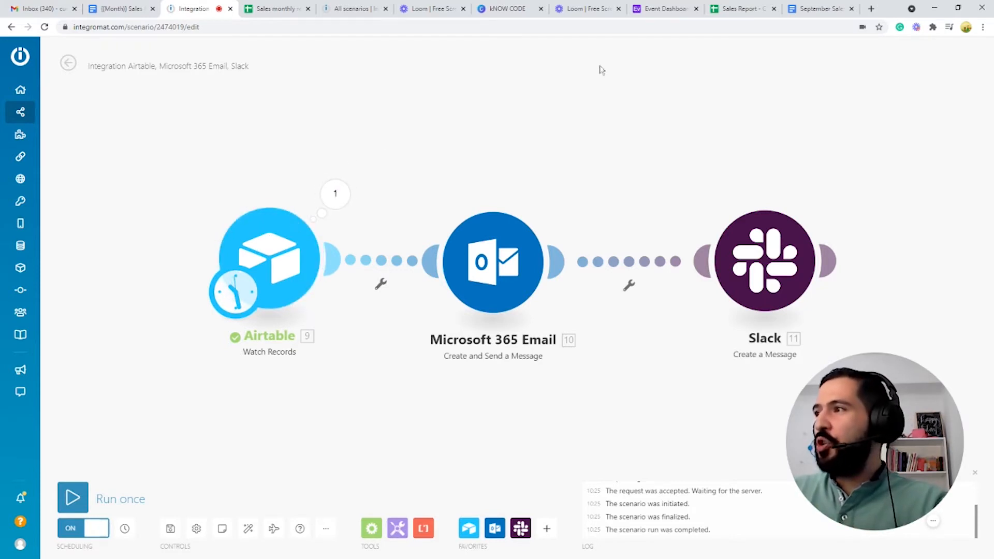
# Step: Open the Event Dashboard base, look over its registration form, and switch to the registrations grid
pyautogui.click(667, 8)
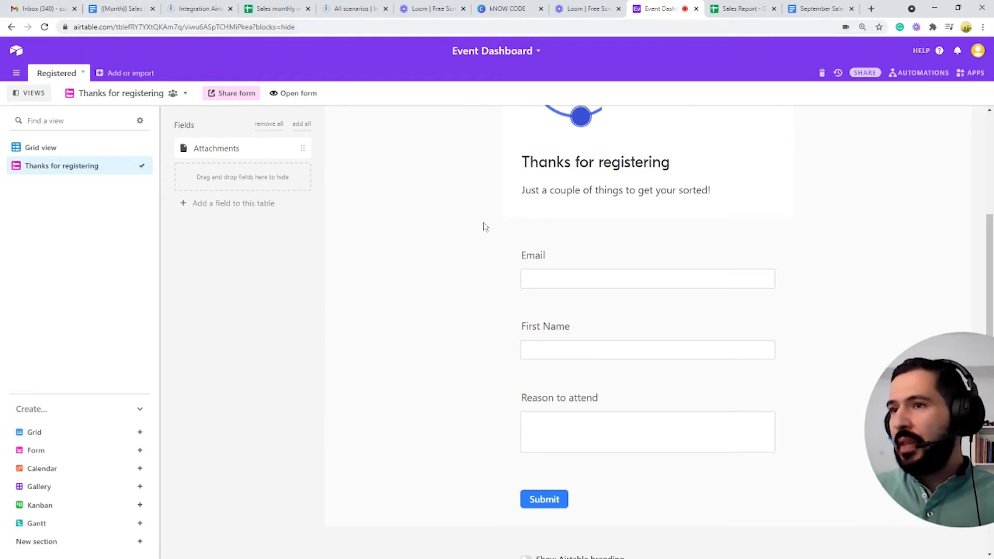
pyautogui.scroll(4, 485, 227)
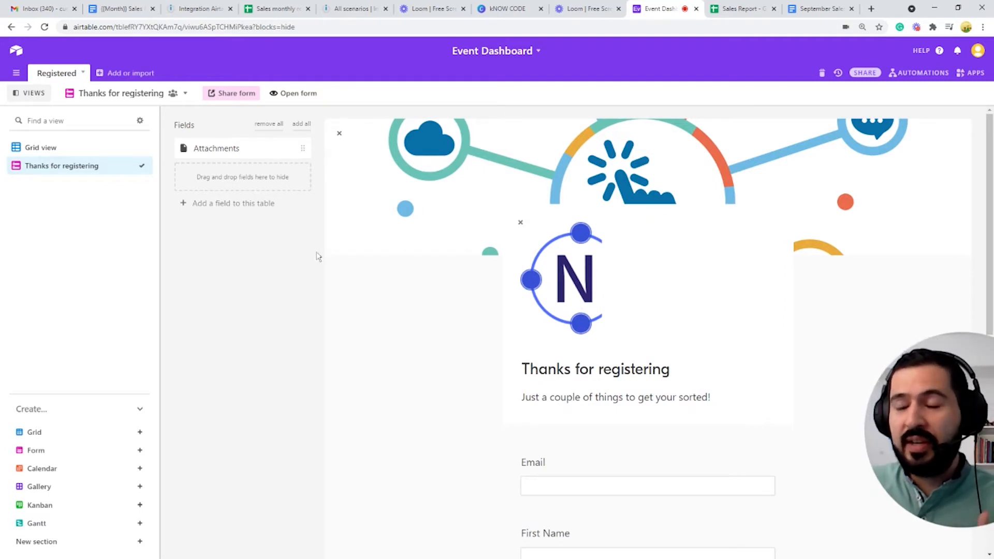
pyautogui.click(98, 148)
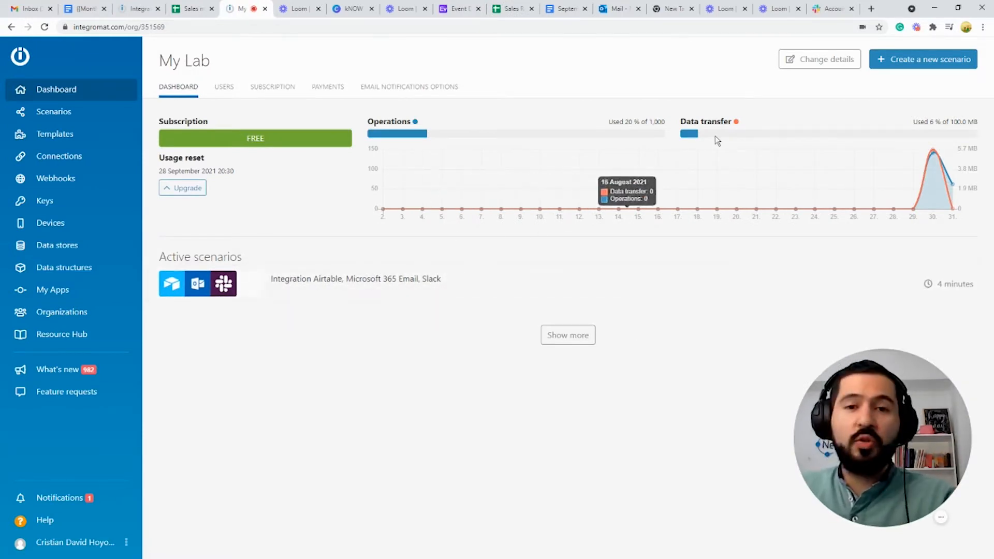
# Step: Start a new Integromat scenario and bring up the app list for its first module
pyautogui.click(923, 61)
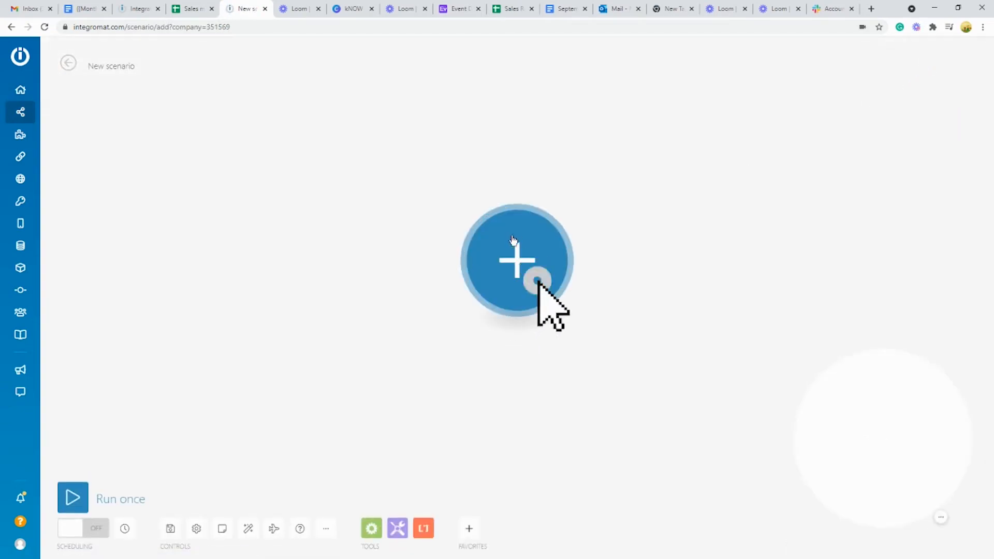
pyautogui.click(517, 256)
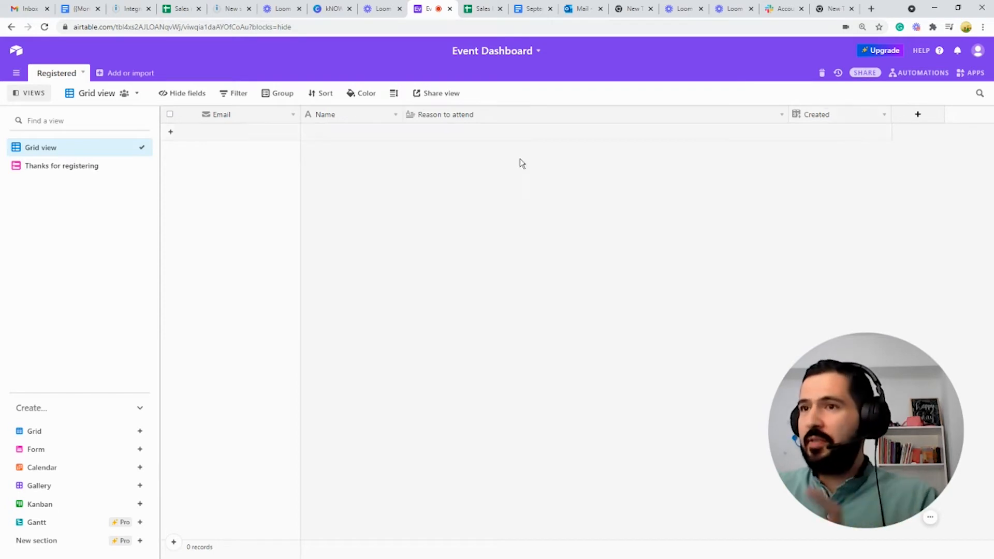
# Step: Open the 'Thanks for registering' form view, scroll through it, and reveal its share link
pyautogui.click(91, 166)
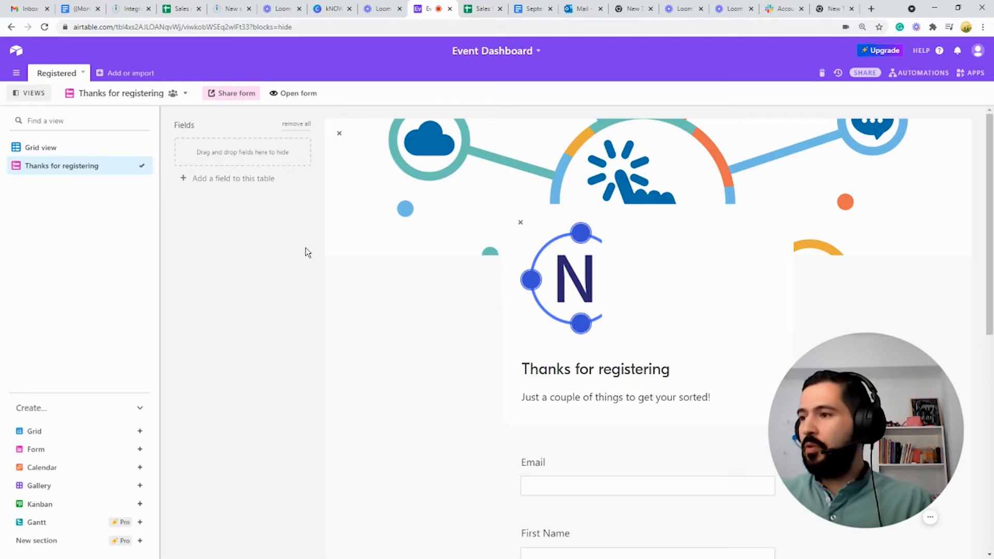
pyautogui.scroll(-3, 558, 238)
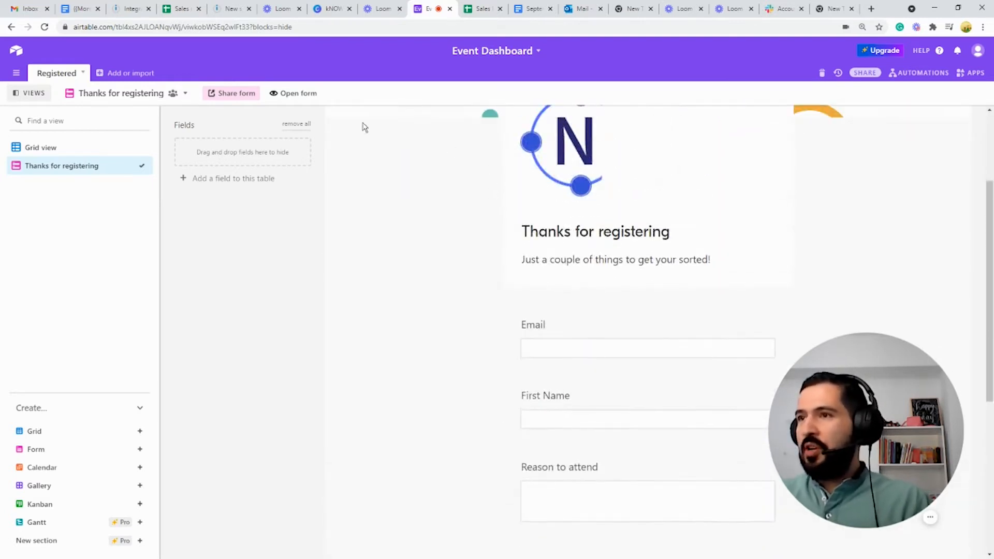
pyautogui.scroll(-4, 568, 178)
pyautogui.scroll(3, 579, 216)
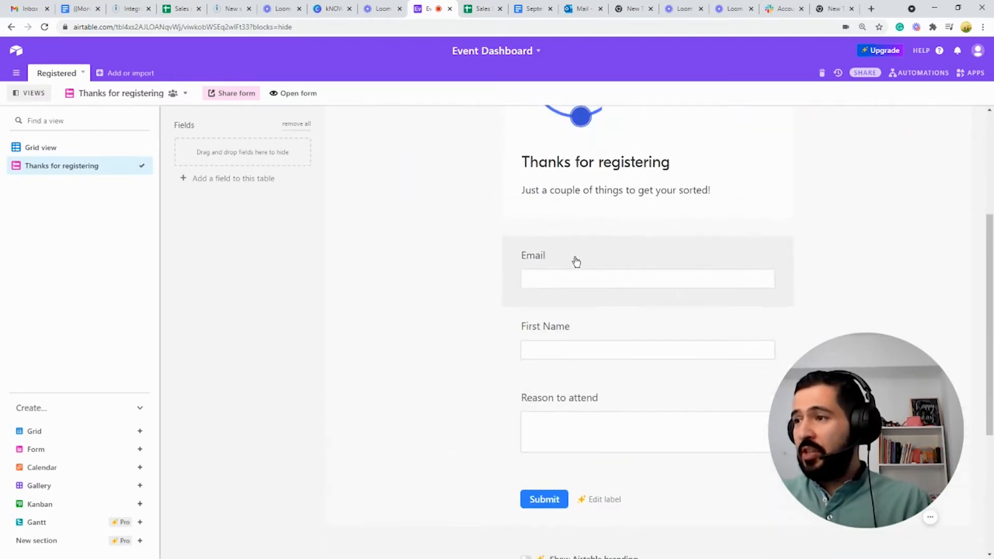
pyautogui.scroll(-3, 561, 278)
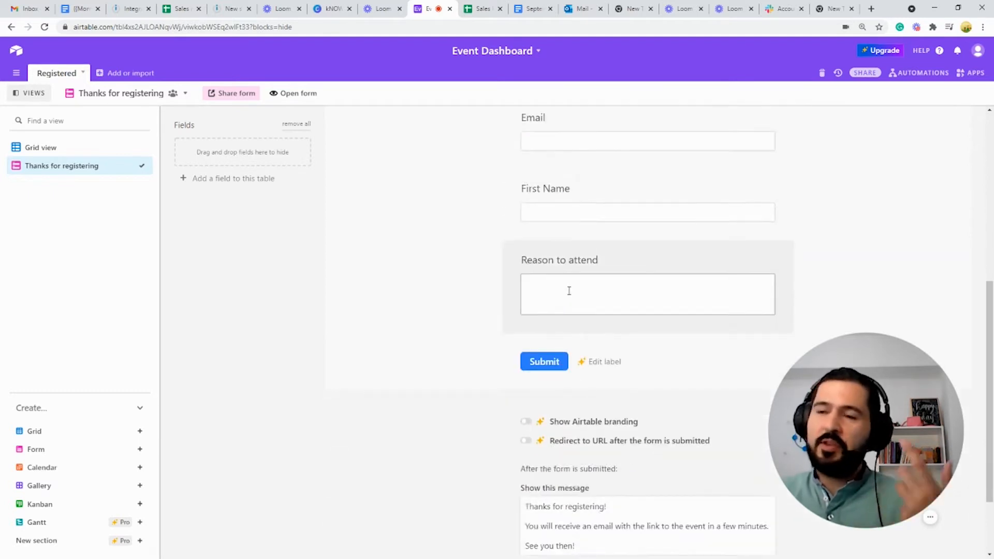
pyautogui.scroll(-2, 551, 300)
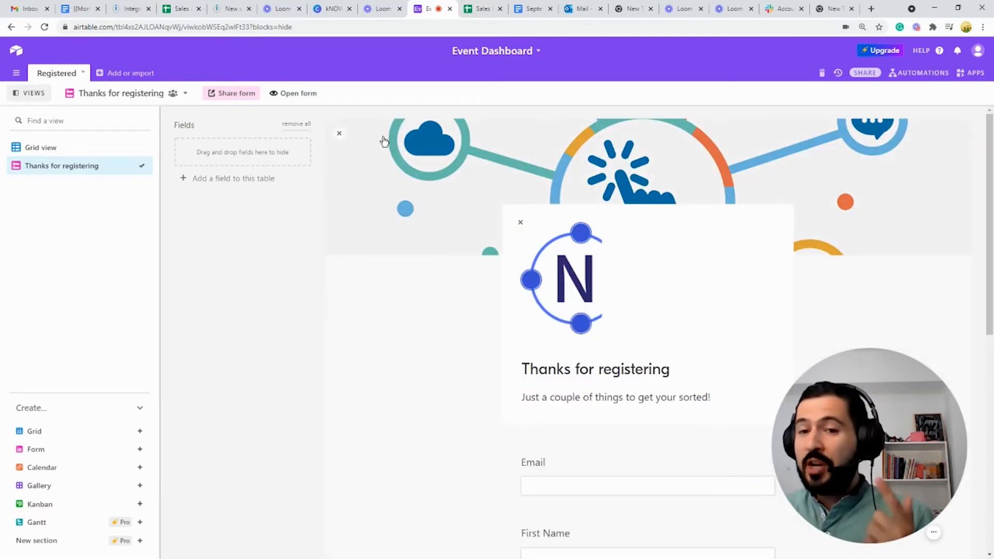
pyautogui.click(242, 96)
# Step: Submit a test entry in the shared form with an e-mail, a first name and reason 'Curiosity'
pyautogui.click(453, 169)
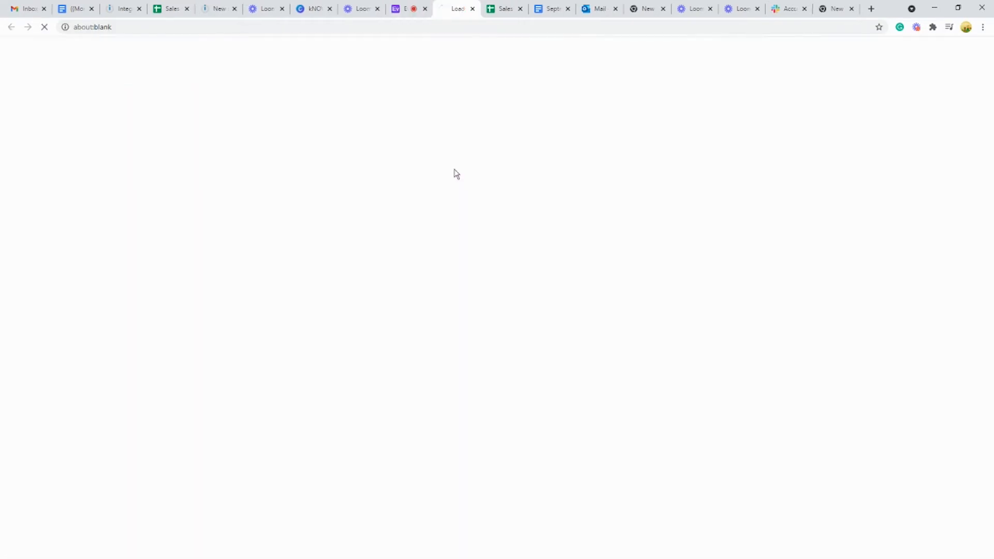
pyautogui.click(401, 273)
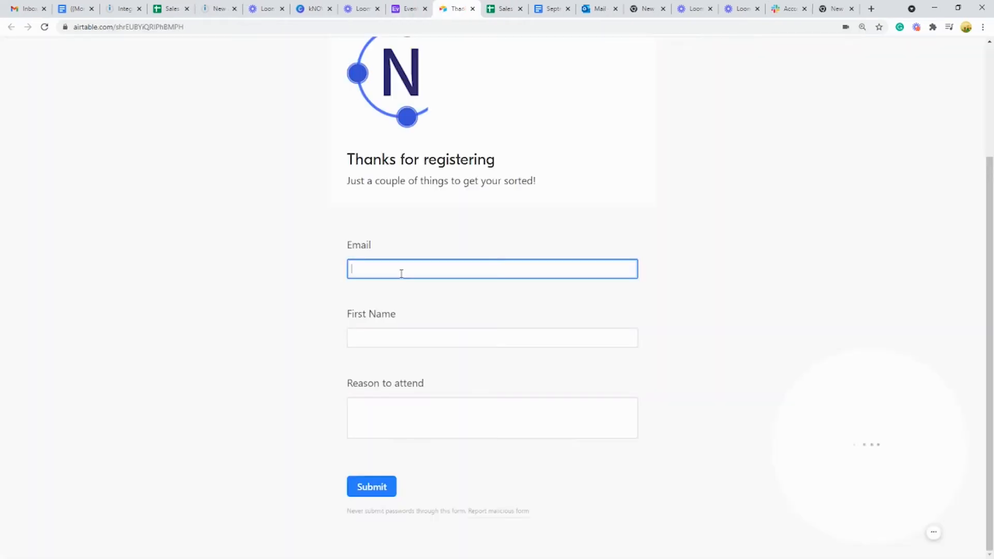
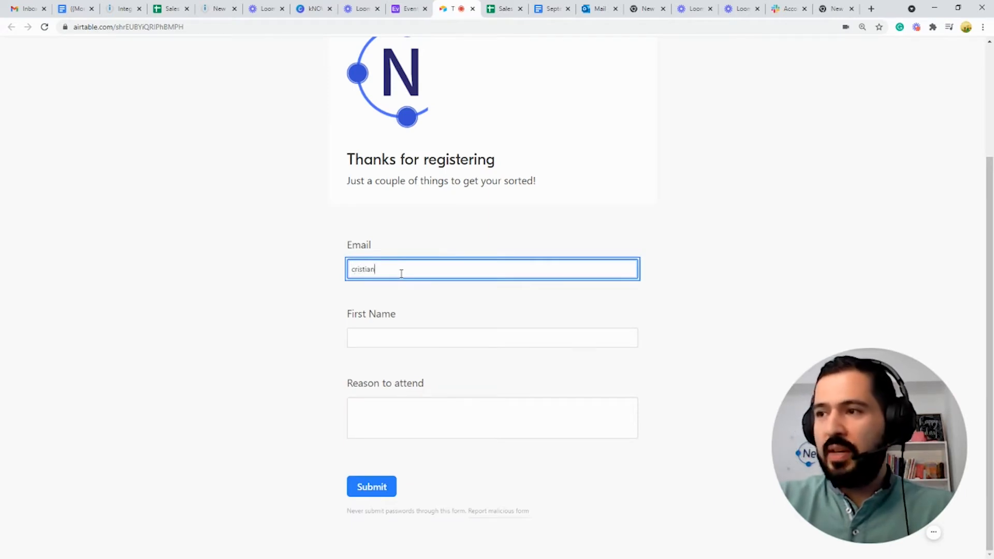
pyautogui.press('Tab')
pyautogui.write('Cristian')
pyautogui.press('Tab')
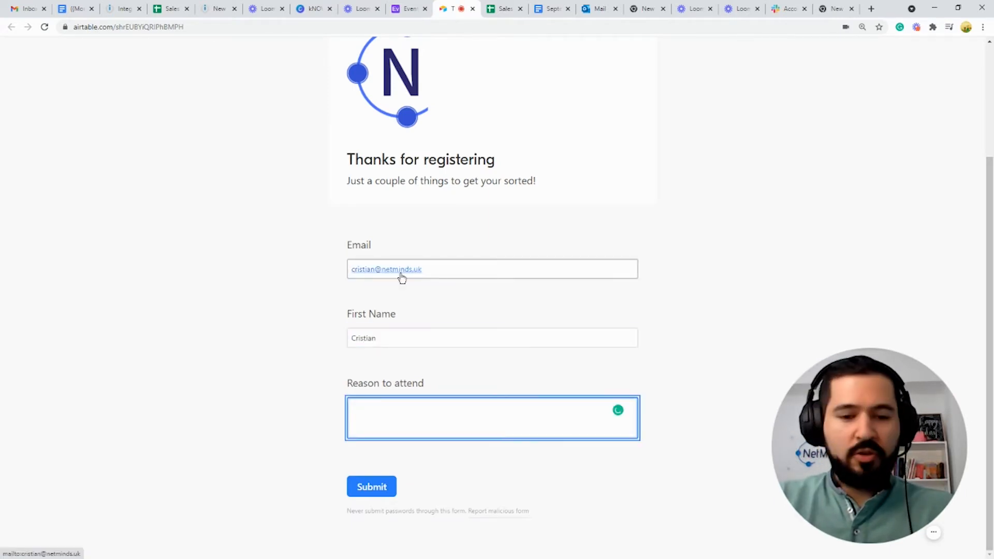
pyautogui.write('Curiosity')
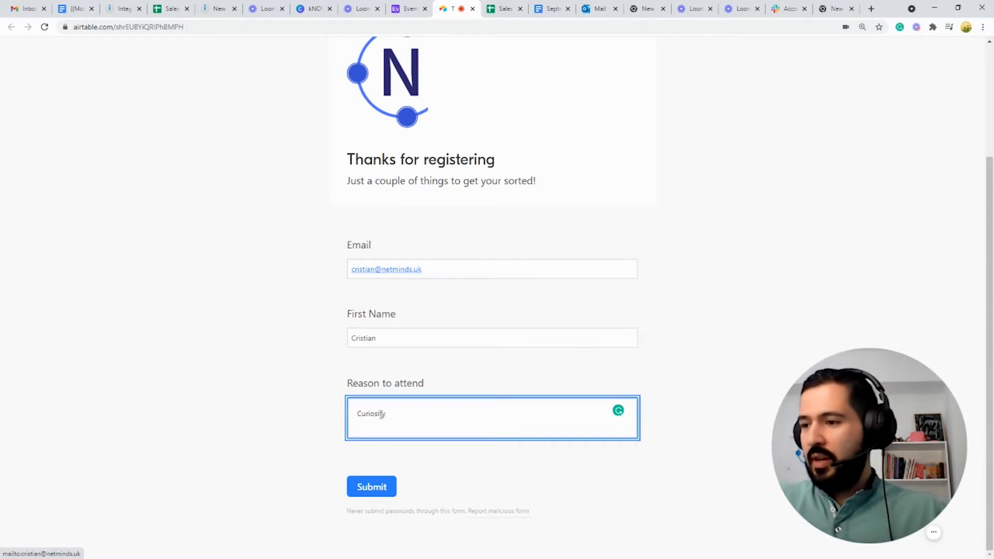
pyautogui.click(374, 485)
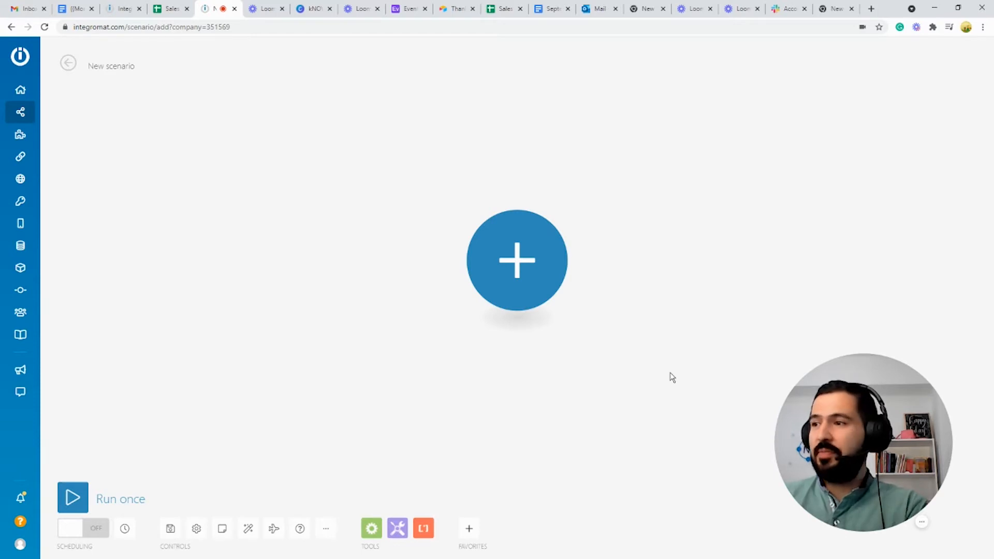
# Step: Search 'air', add Airtable Watch Records as the first module, and begin a new Airtable connection
pyautogui.click(524, 257)
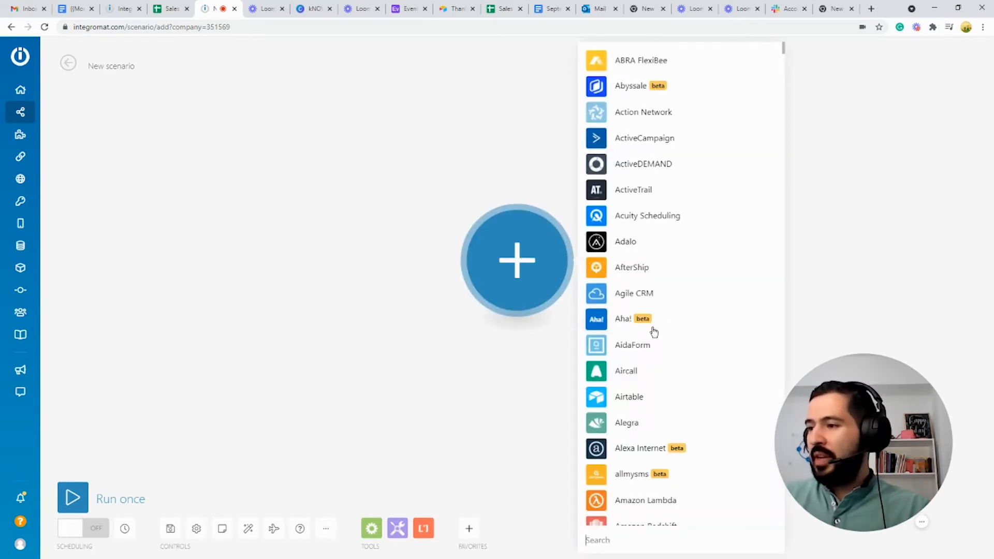
pyautogui.scroll(-4, 655, 332)
pyautogui.write('air')
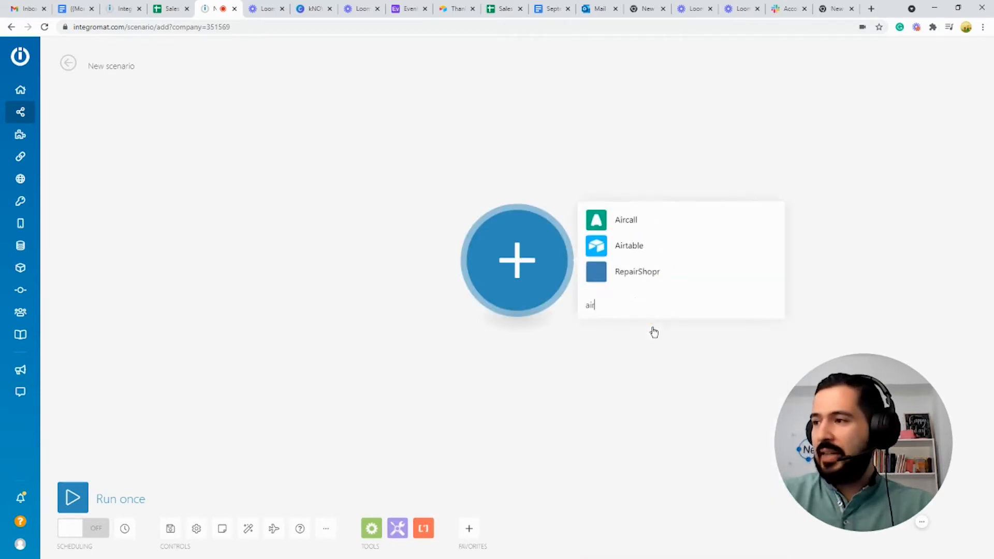
pyautogui.click(631, 230)
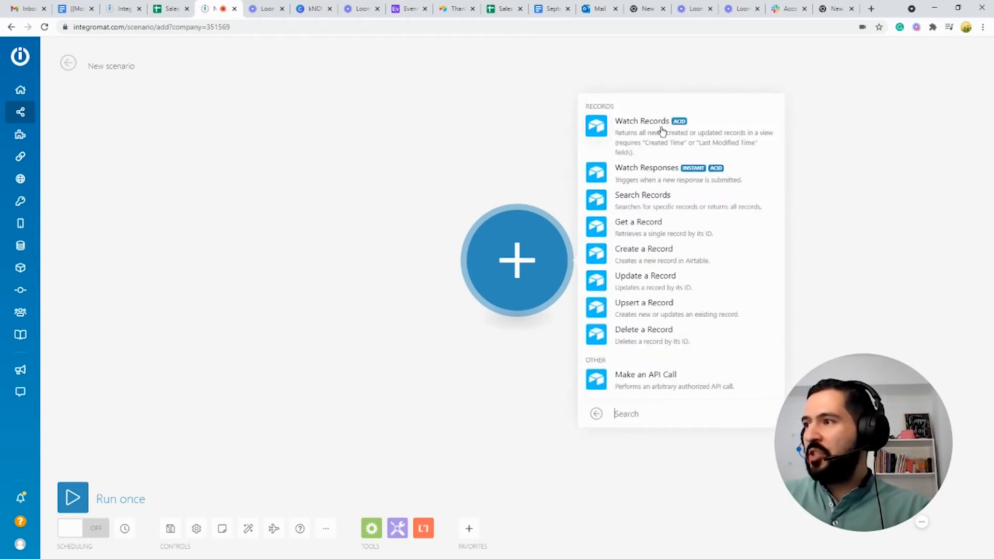
pyautogui.click(659, 132)
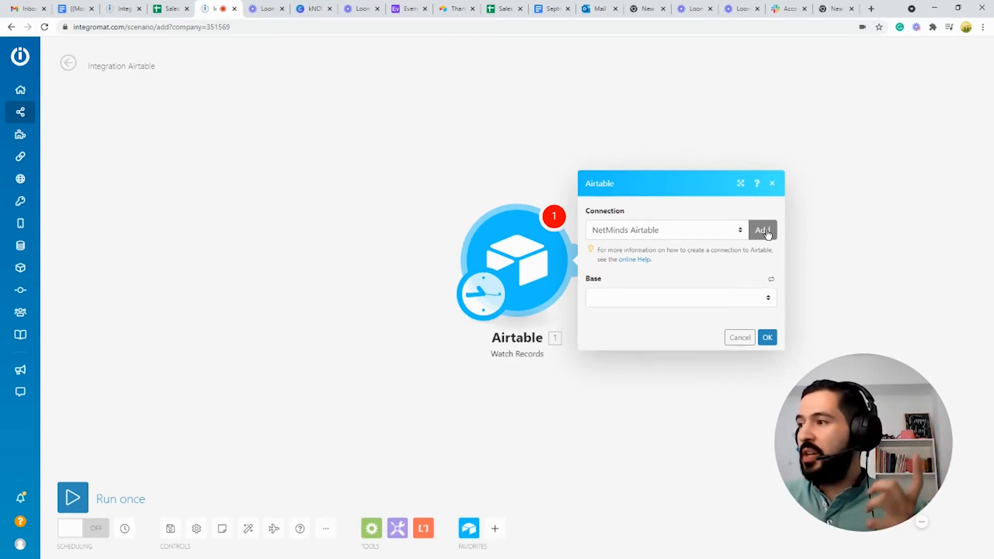
pyautogui.click(767, 233)
pyautogui.click(829, 253)
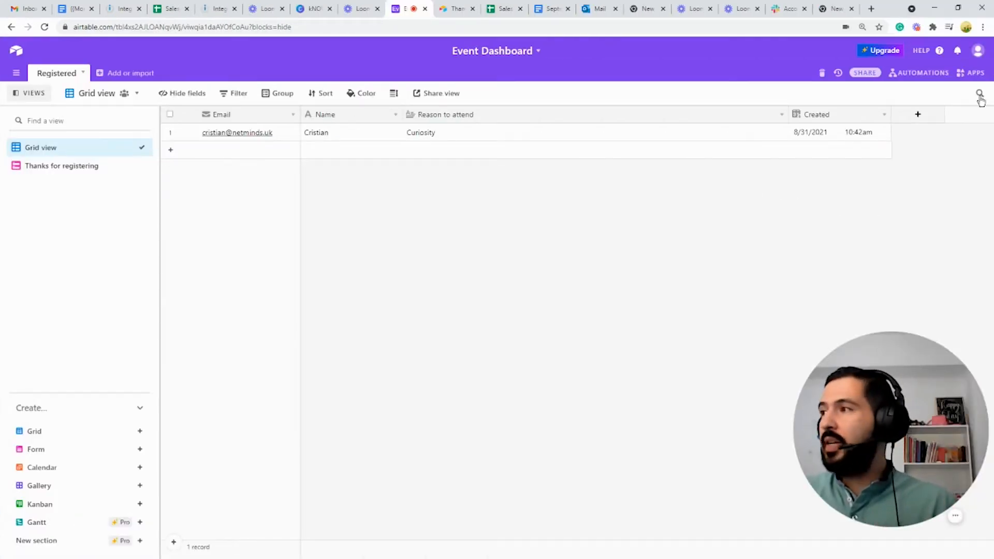
# Step: Open the Airtable Account page to get the API key, then start the Integromat connection
pyautogui.click(978, 56)
pyautogui.click(897, 100)
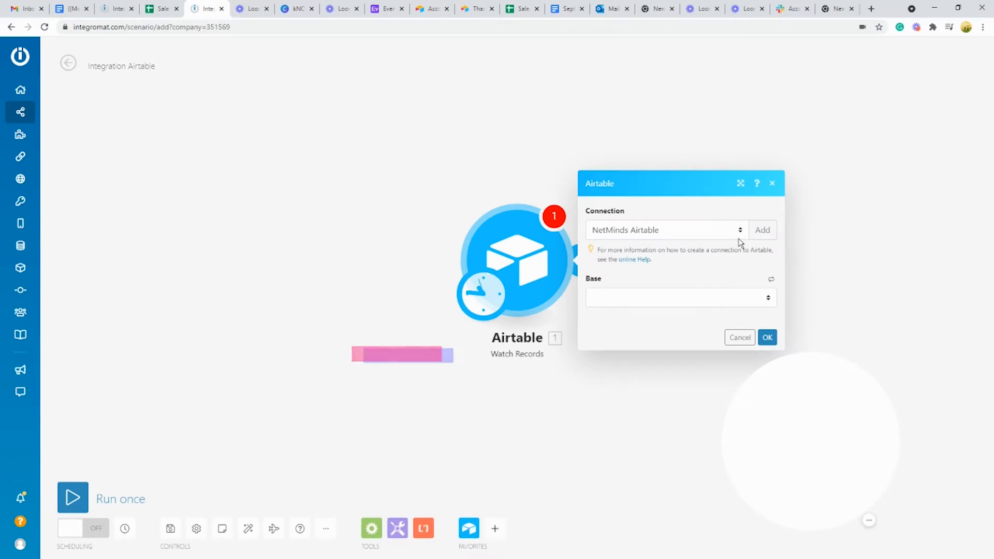
pyautogui.click(763, 230)
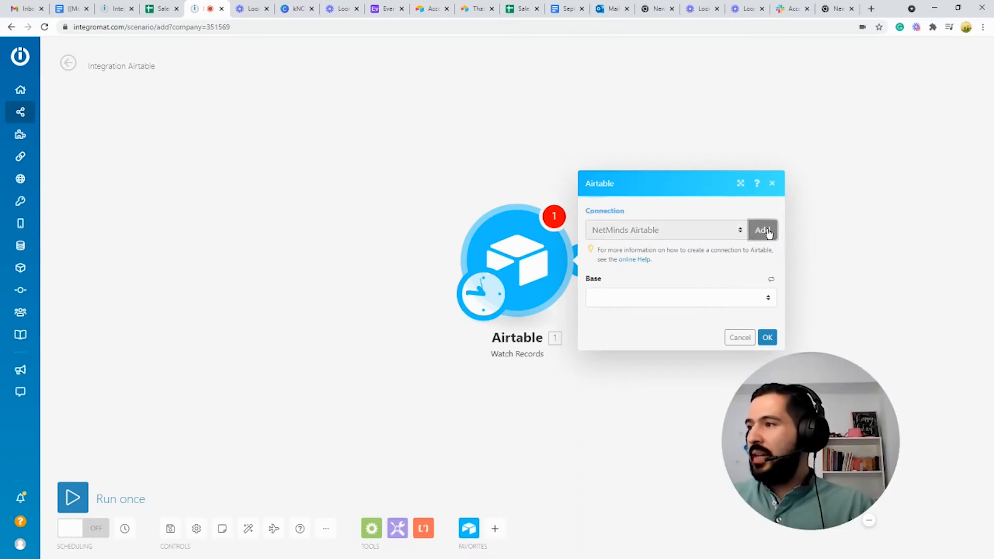
# Step: Create the Airtable connection by pasting the API key and confirming the connection name
pyautogui.click(820, 257)
pyautogui.hotkey('ctrl', 'v')
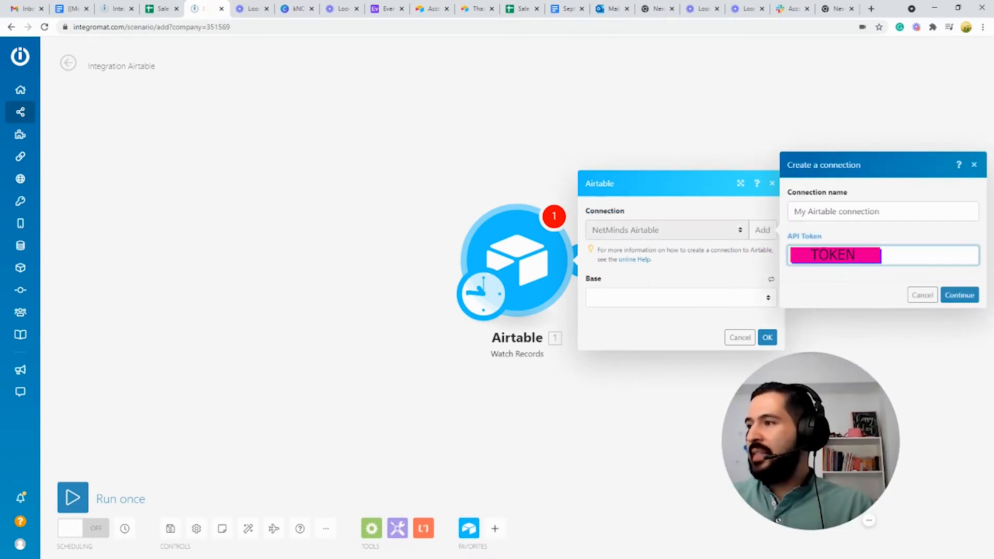
pyautogui.tripleClick(891, 210)
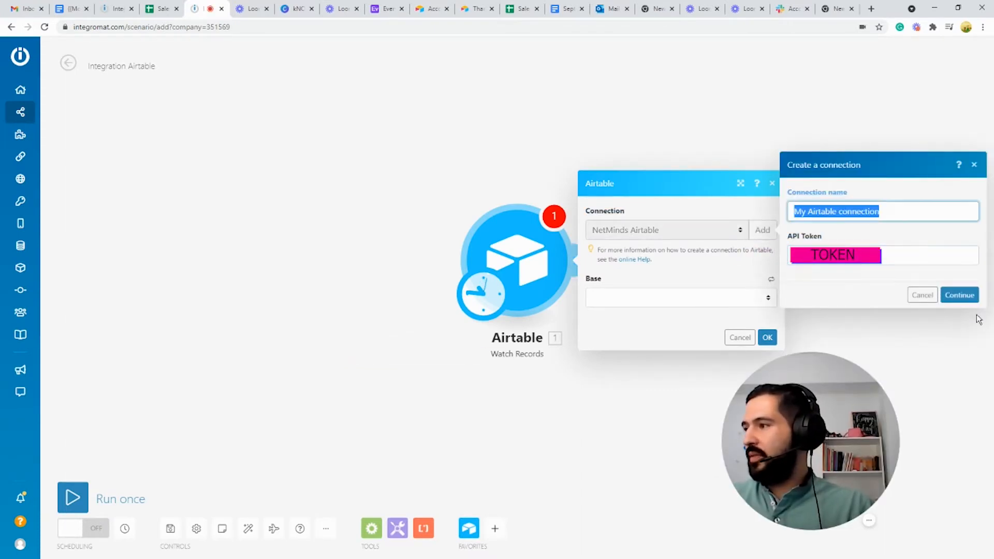
pyautogui.click(961, 298)
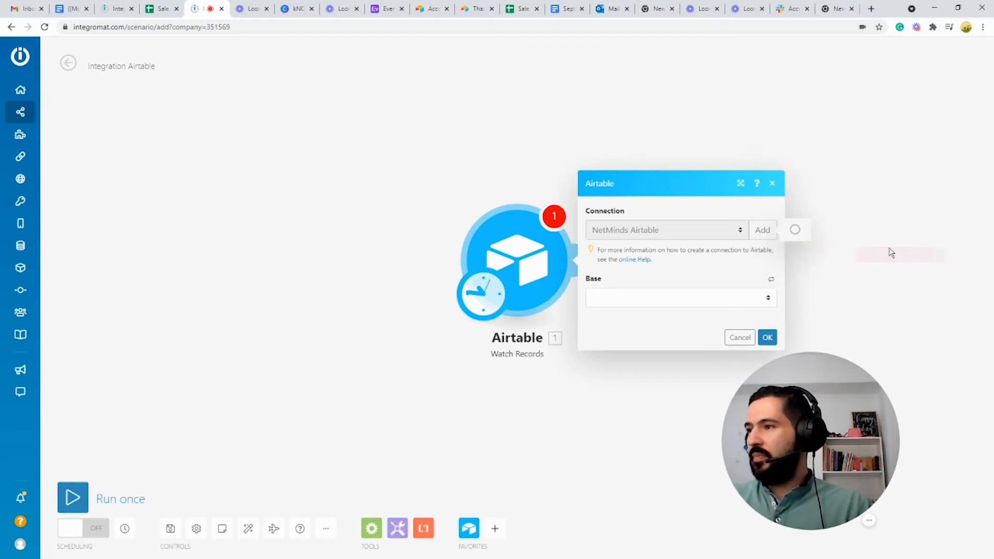
# Step: Set base Event Dashboard, table Registered, trigger field Created and label field Email, then save
pyautogui.click(667, 303)
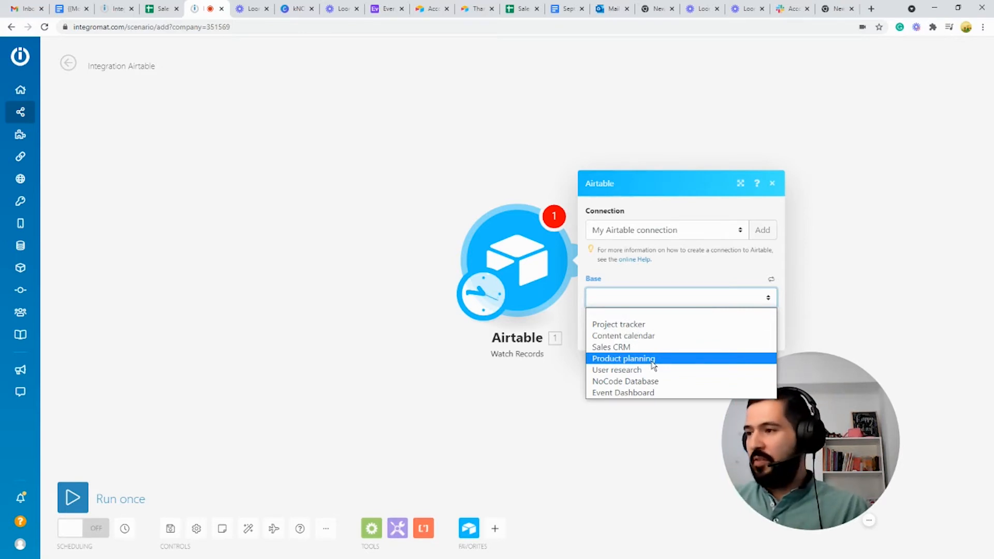
pyautogui.click(635, 394)
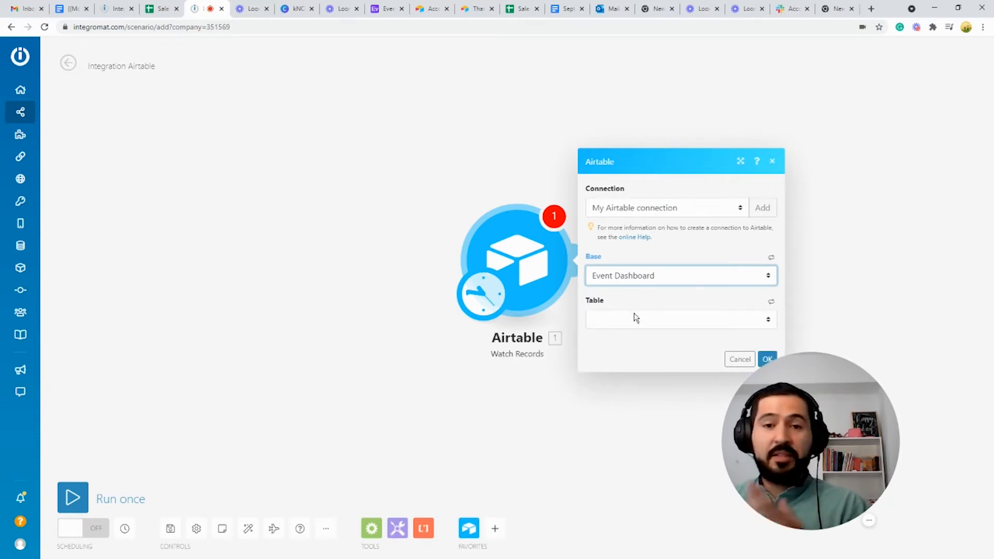
pyautogui.click(635, 317)
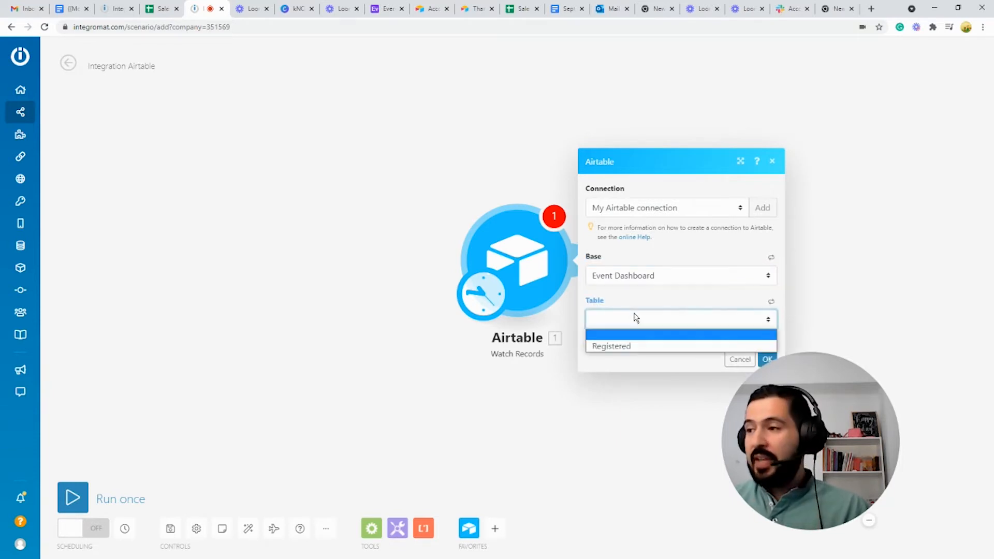
pyautogui.click(630, 347)
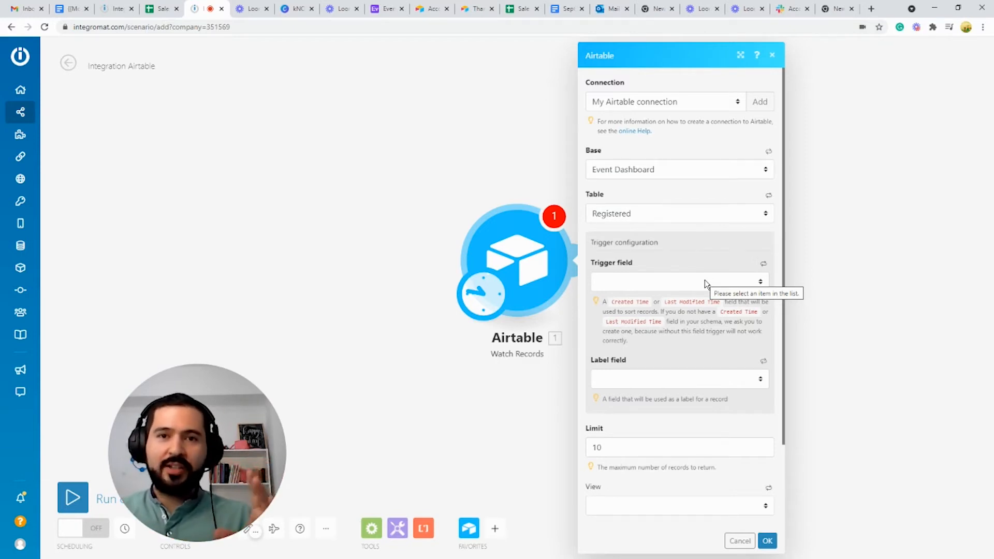
pyautogui.click(704, 281)
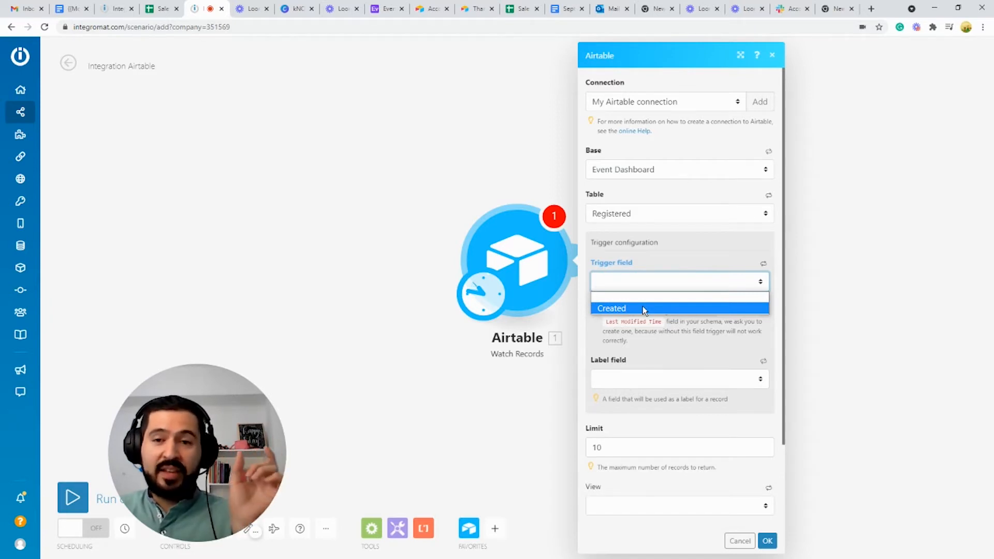
pyautogui.click(644, 309)
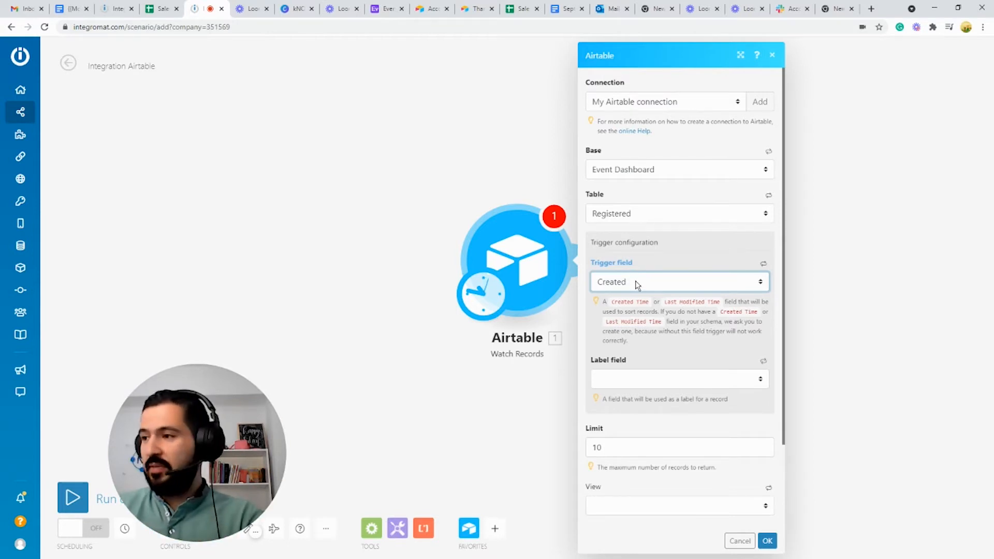
pyautogui.click(650, 379)
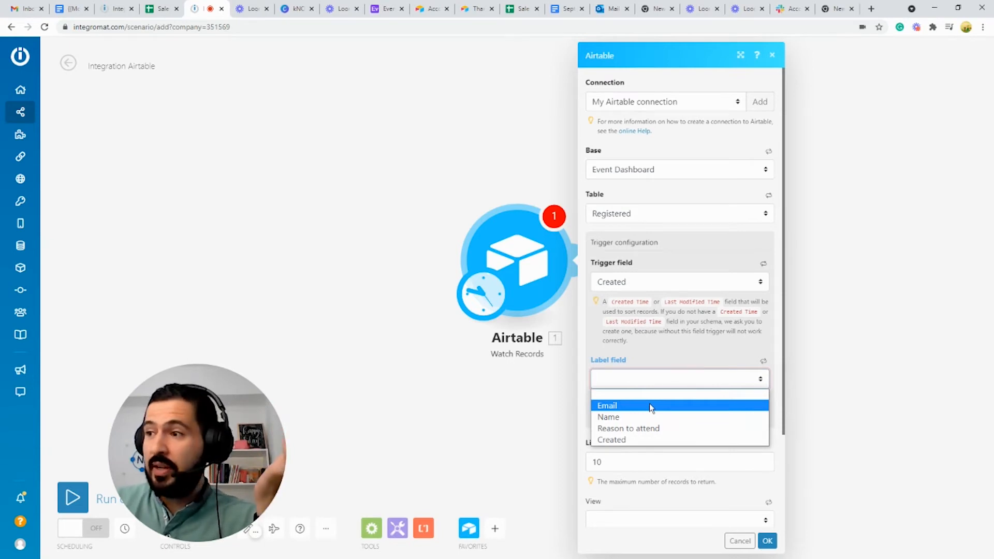
pyautogui.click(651, 407)
pyautogui.click(766, 542)
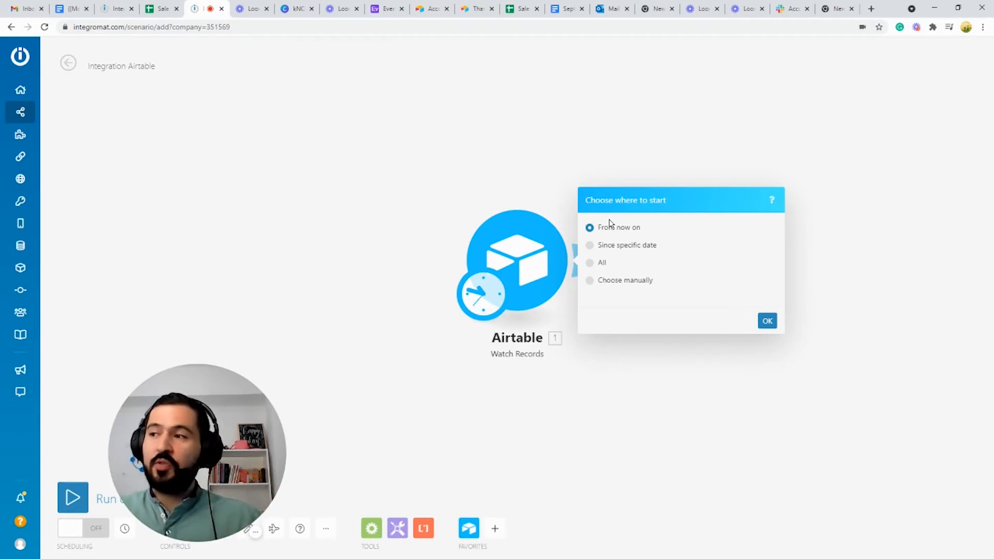
# Step: Start the trigger from All records, run it once to fetch the registration, and search '365' for module two
pyautogui.click(590, 263)
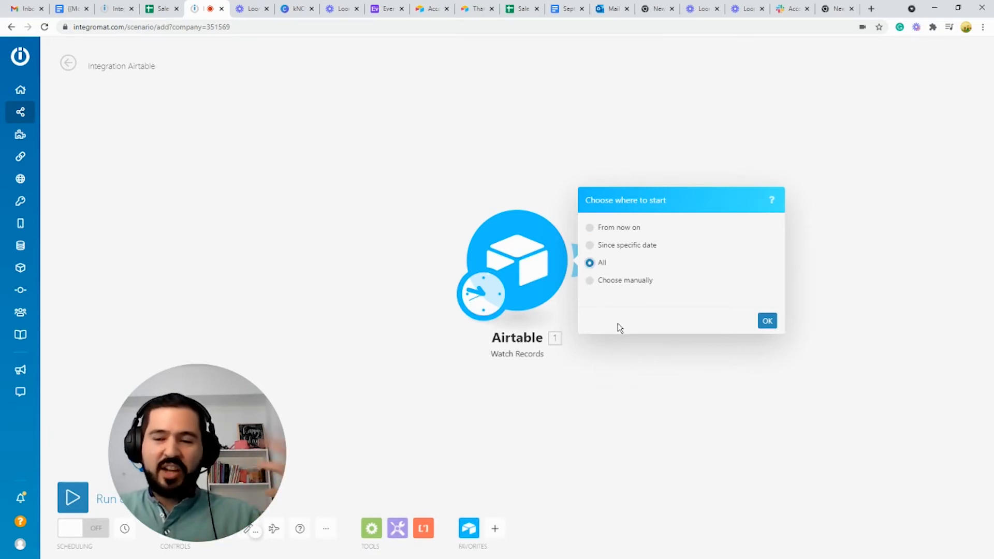
pyautogui.click(769, 321)
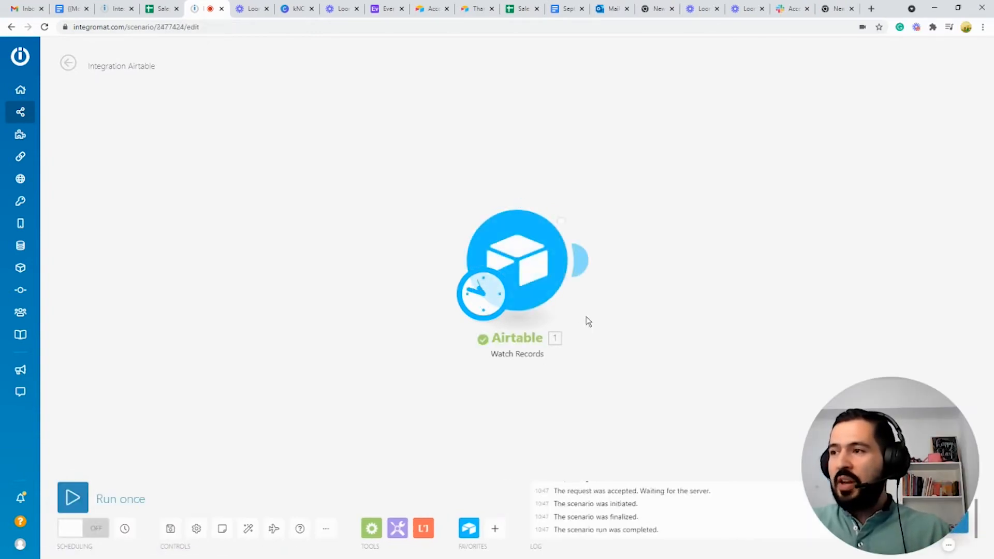
pyautogui.click(583, 196)
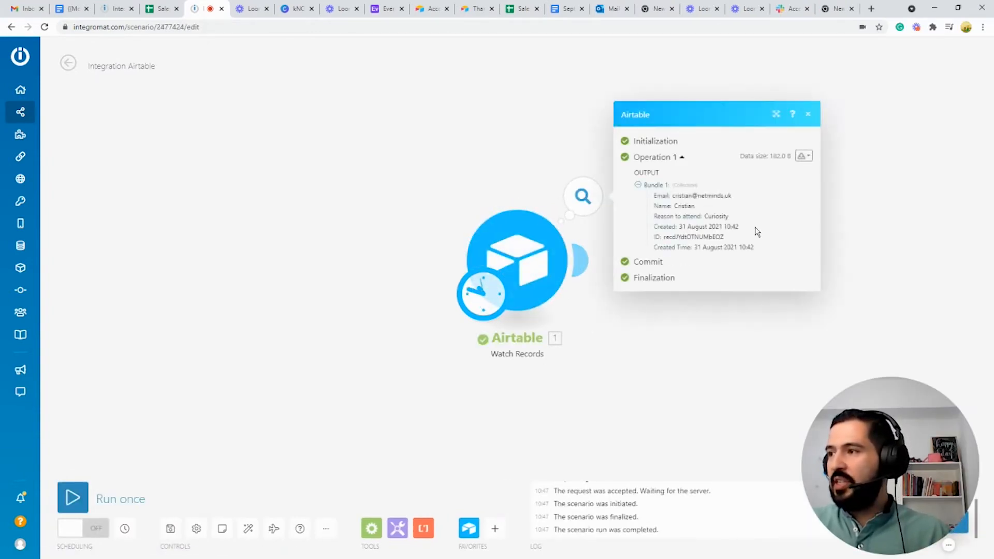
pyautogui.moveTo(662, 196); pyautogui.dragTo(739, 247)
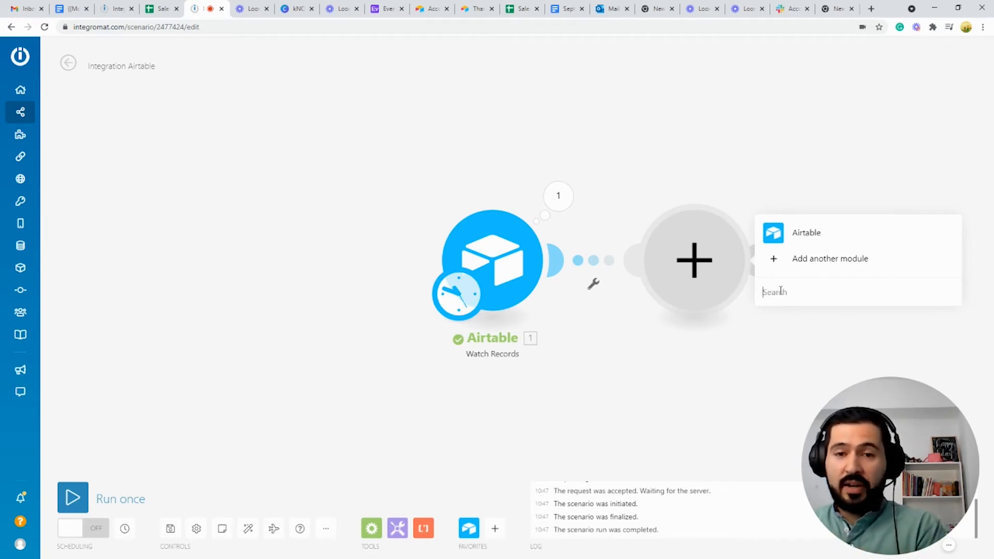
pyautogui.write('365')
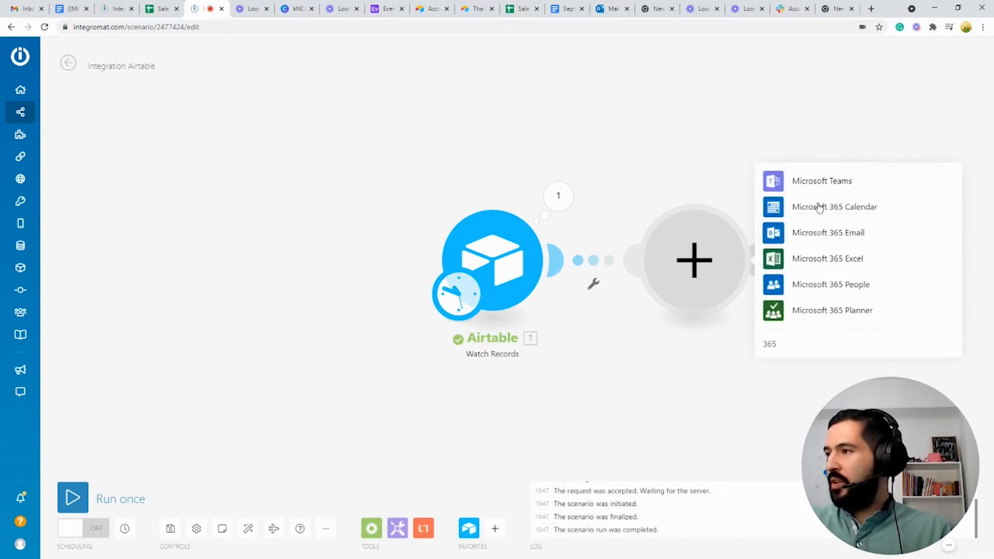
# Step: Add Microsoft 365 Email's 'Create and Send a Message' action after the Airtable trigger
pyautogui.click(805, 236)
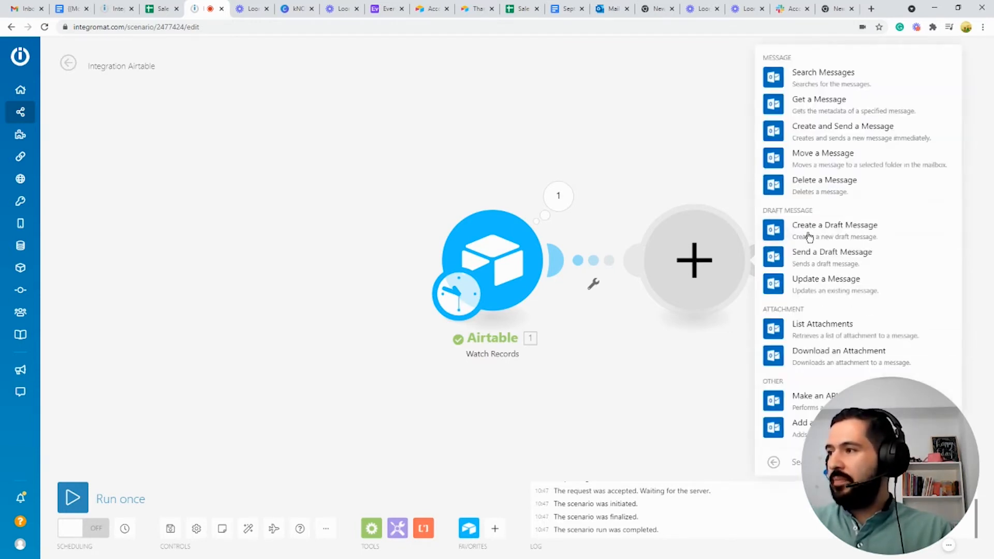
pyautogui.click(811, 133)
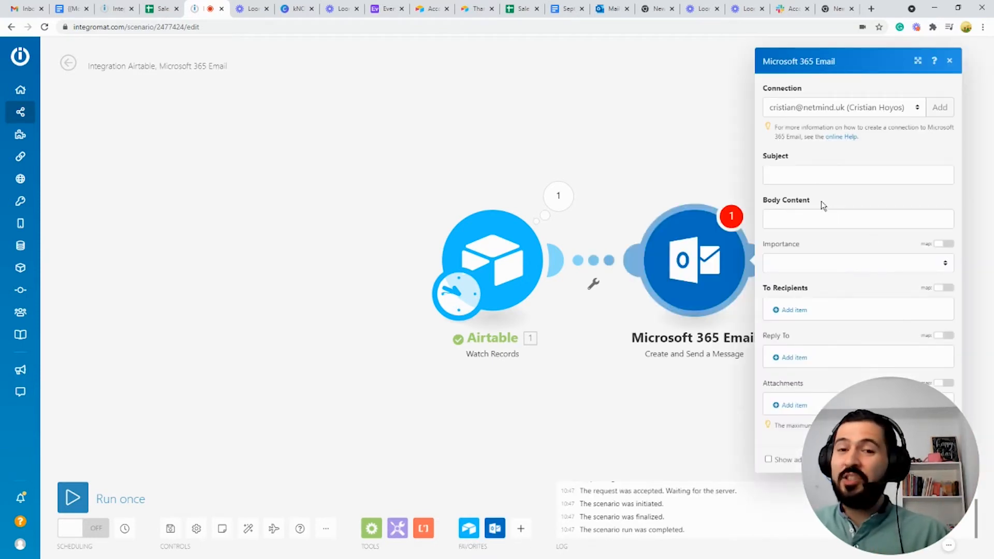
# Step: Add a Microsoft 365 Email connection named 'New Connection' and authorize it
pyautogui.click(940, 108)
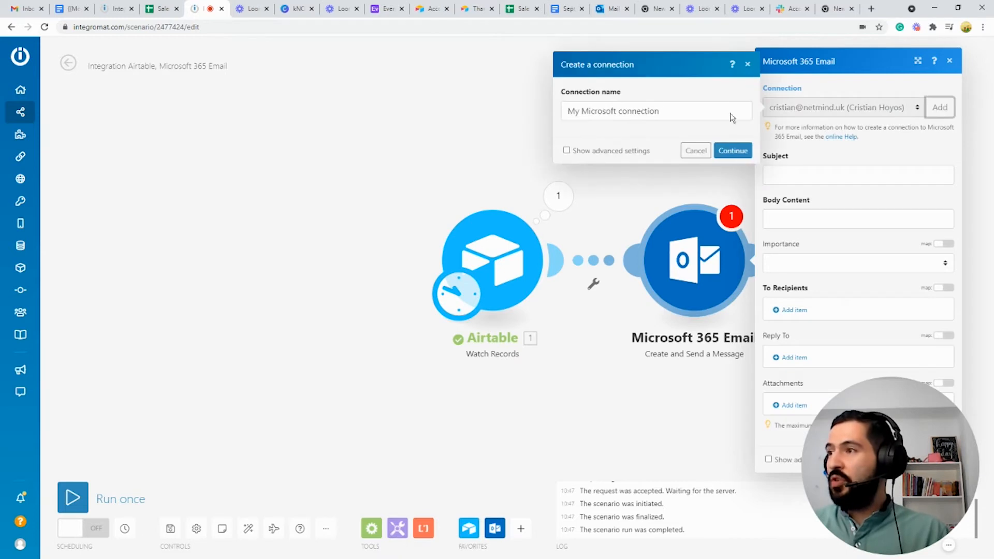
pyautogui.tripleClick(613, 109)
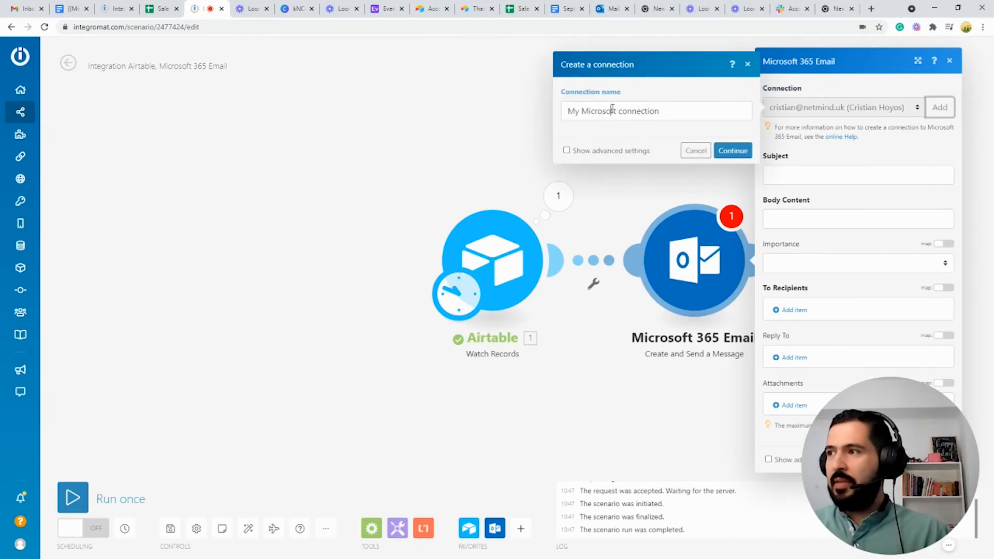
pyautogui.write('N')
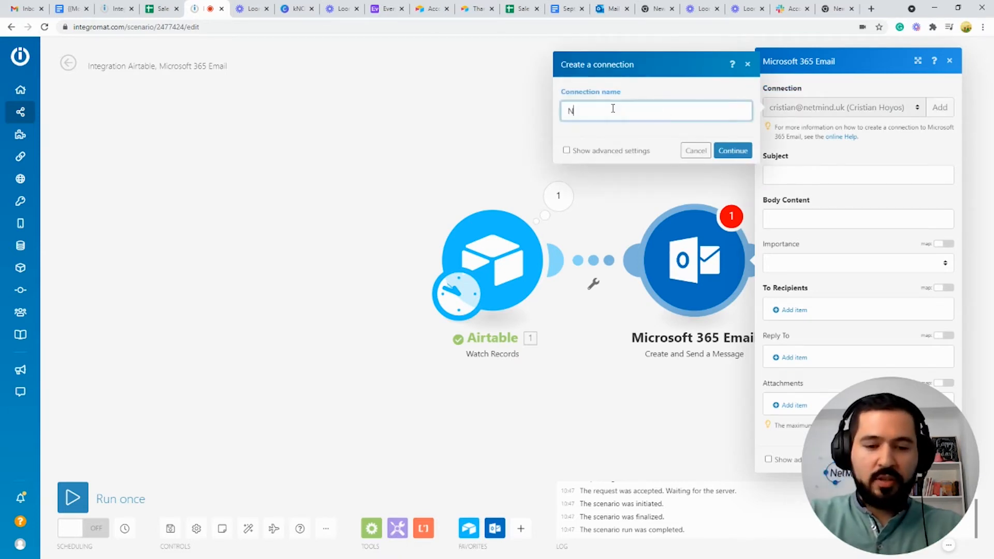
pyautogui.write('ew Connection')
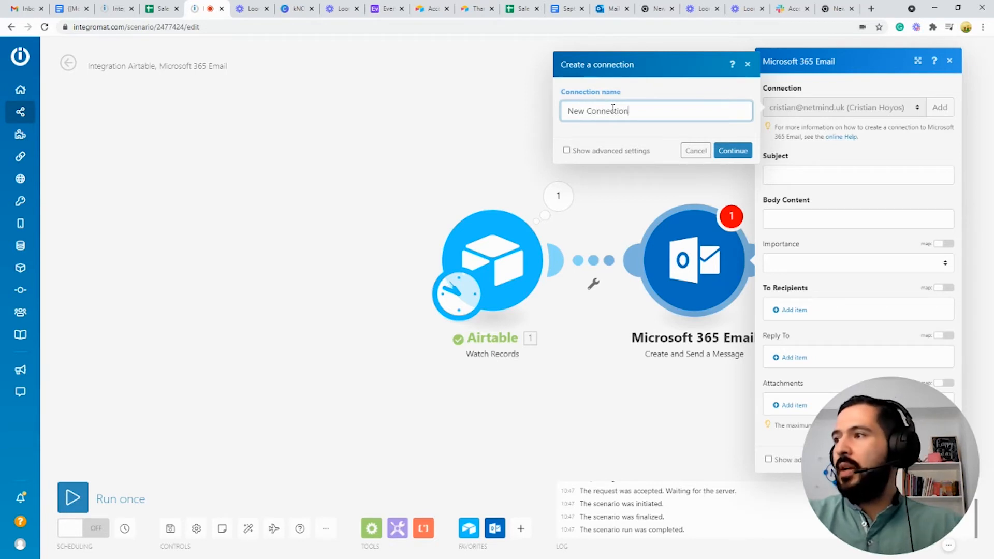
pyautogui.click(732, 150)
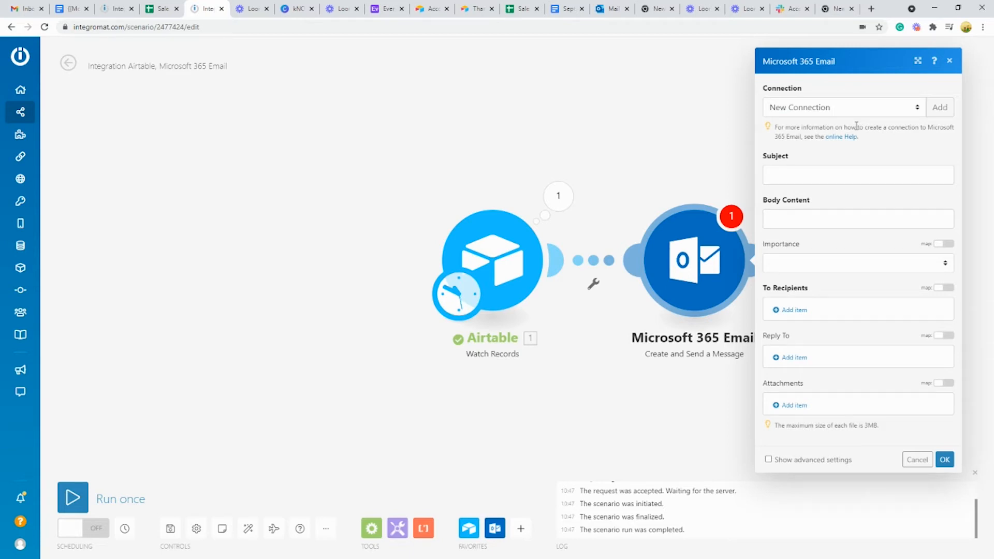
# Step: Set the email subject to 'Thanks for registering' followed by the mapped Airtable Name
pyautogui.click(822, 179)
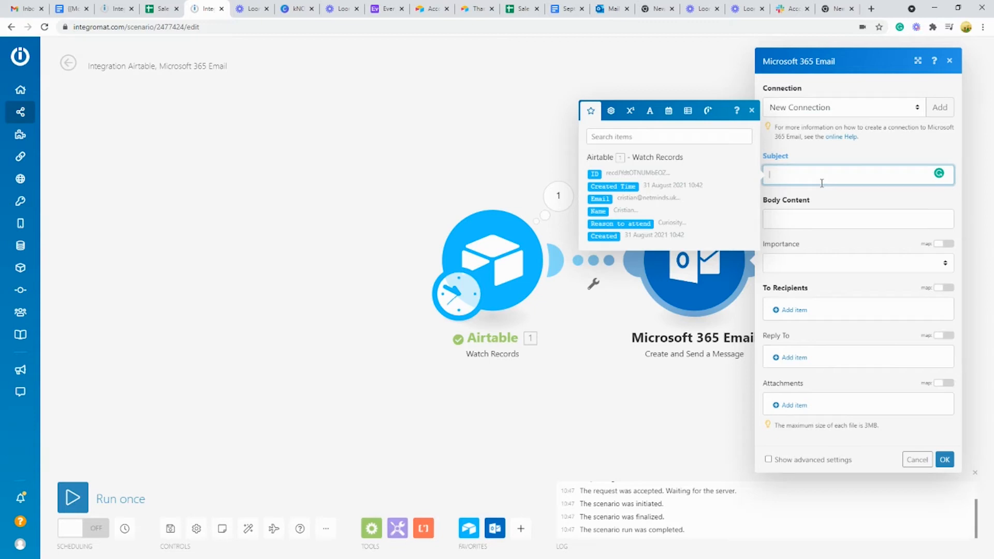
pyautogui.write('Thanks for registering')
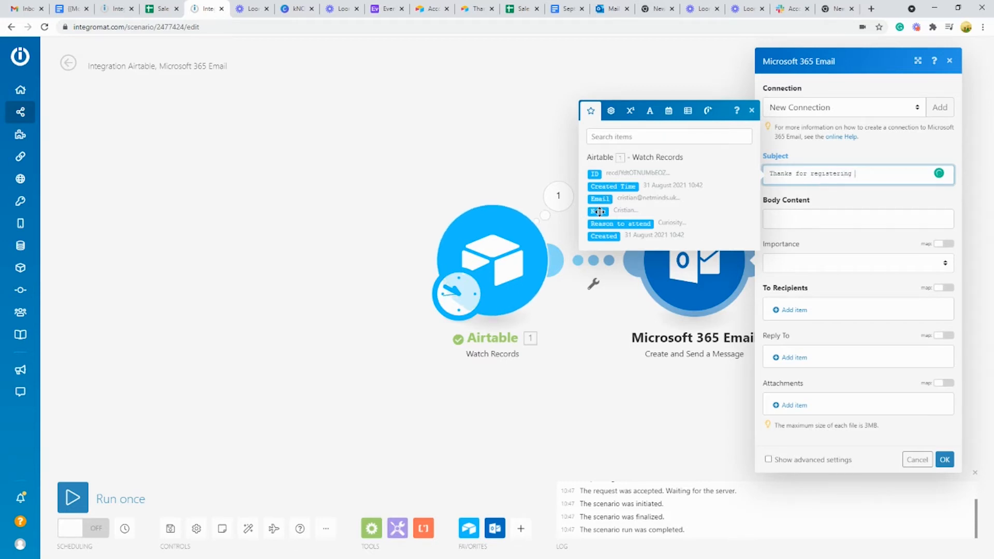
pyautogui.moveTo(601, 212); pyautogui.dragTo(601, 210)
pyautogui.click(601, 209)
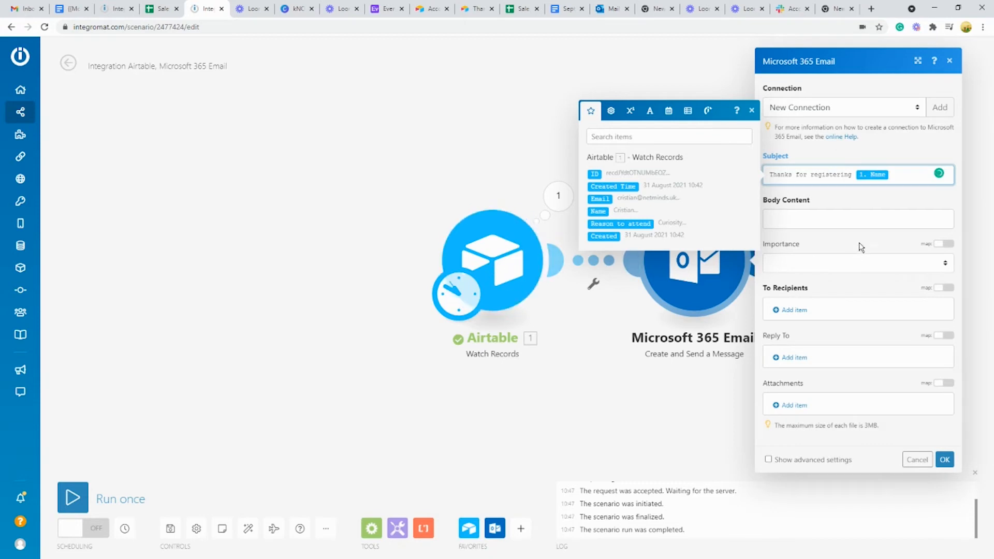
# Step: Write the body: 'Hello' plus Name, the event link line, 'Kind regards' and the sender's name
pyautogui.click(845, 226)
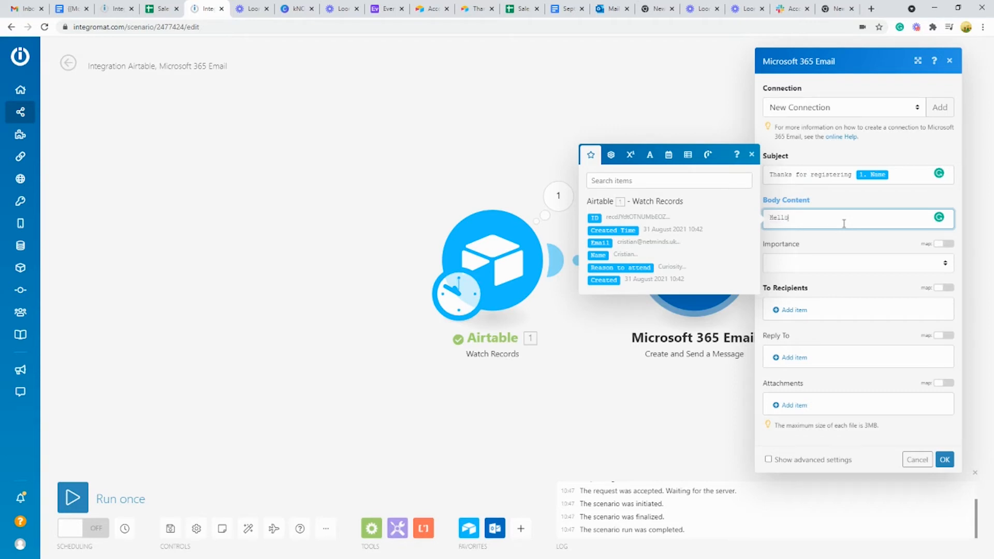
pyautogui.write('Hello')
pyautogui.click(604, 255)
pyautogui.press('Return')
pyautogui.press('Return')
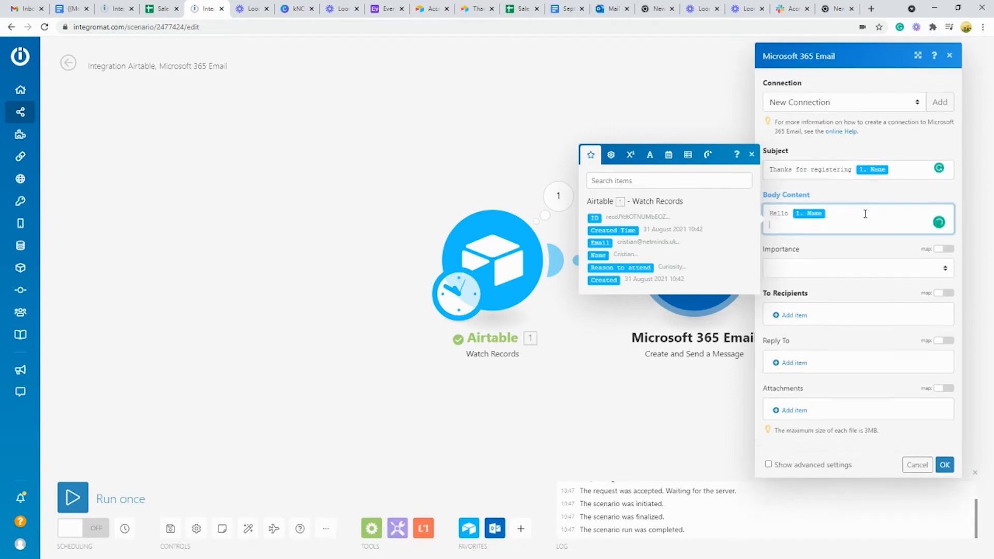
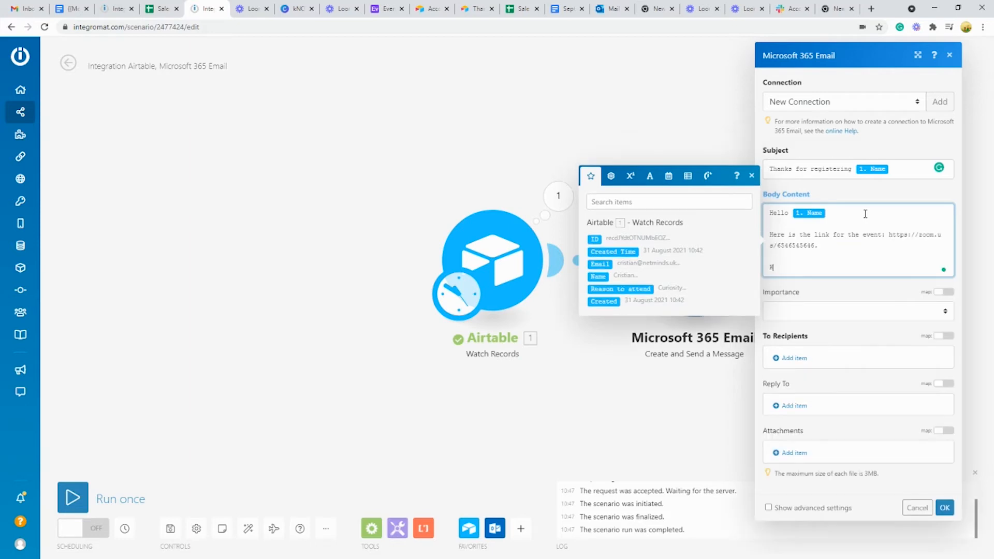
pyautogui.press('Return')
pyautogui.press('Return')
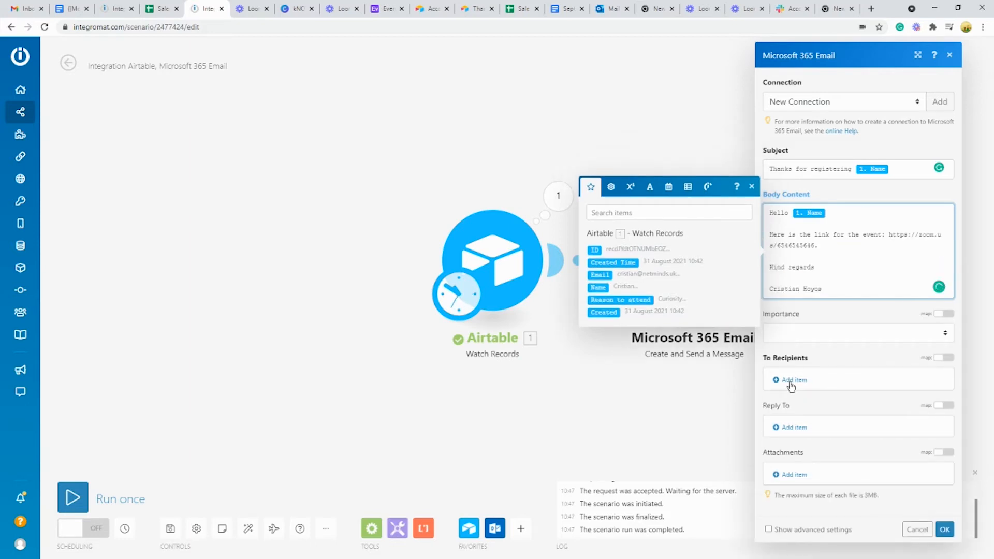
# Step: Add a recipient mapped to the registrant's Email and Name, then save the email module
pyautogui.click(790, 382)
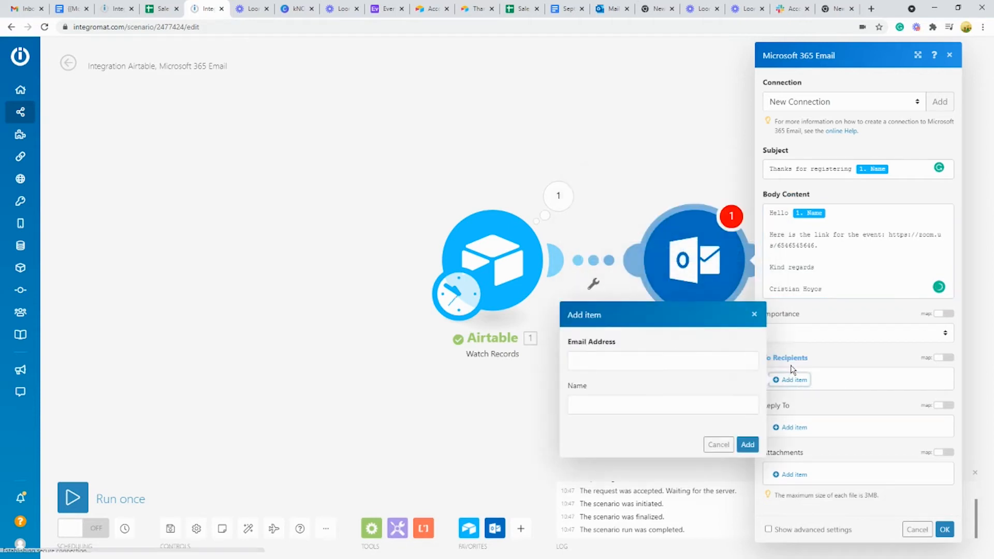
pyautogui.click(689, 369)
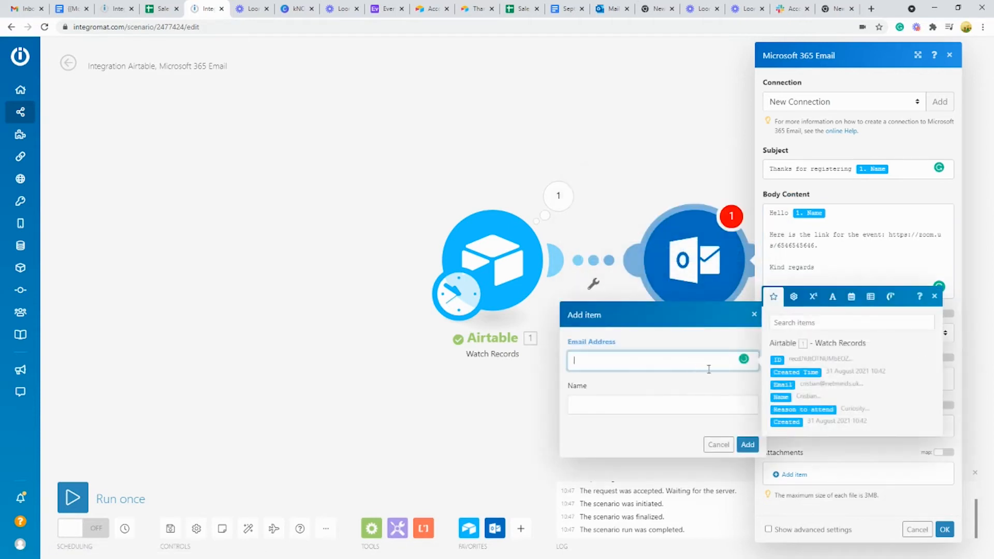
pyautogui.click(788, 384)
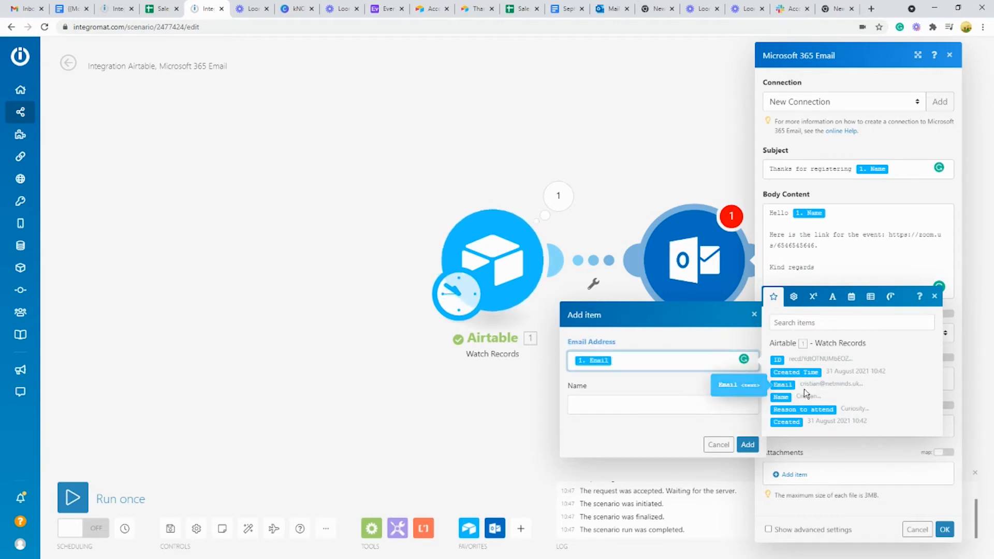
pyautogui.click(670, 406)
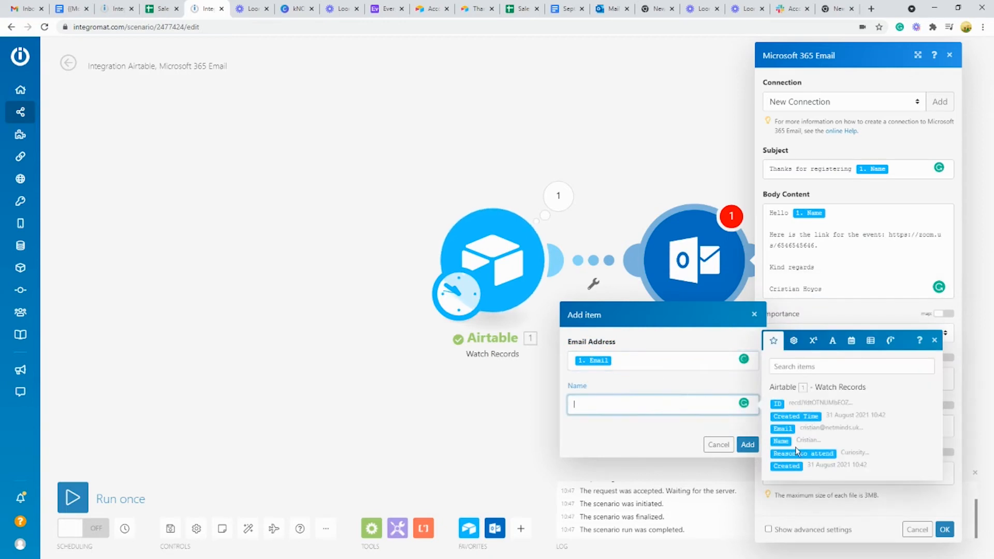
pyautogui.click(781, 440)
pyautogui.click(748, 444)
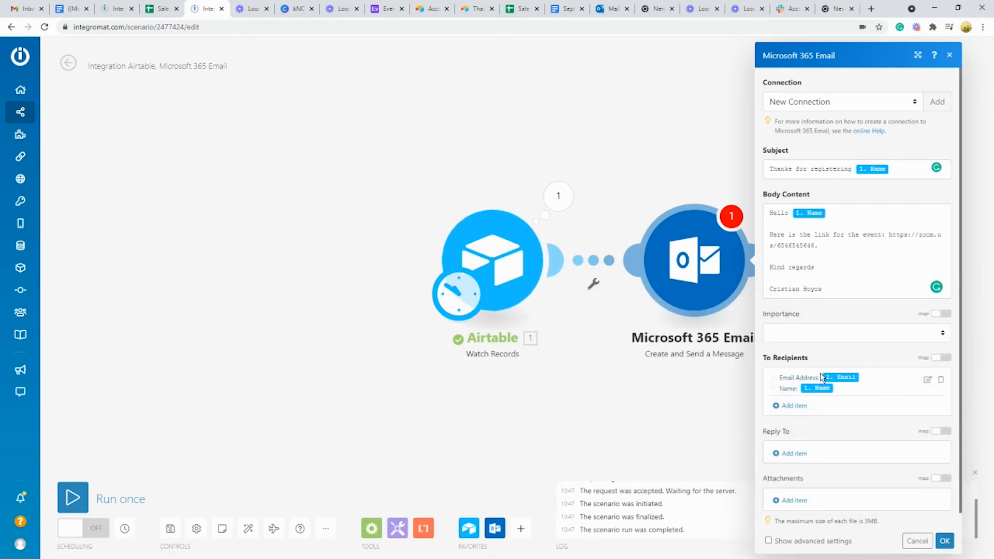
pyautogui.scroll(-1, 824, 378)
pyautogui.click(950, 542)
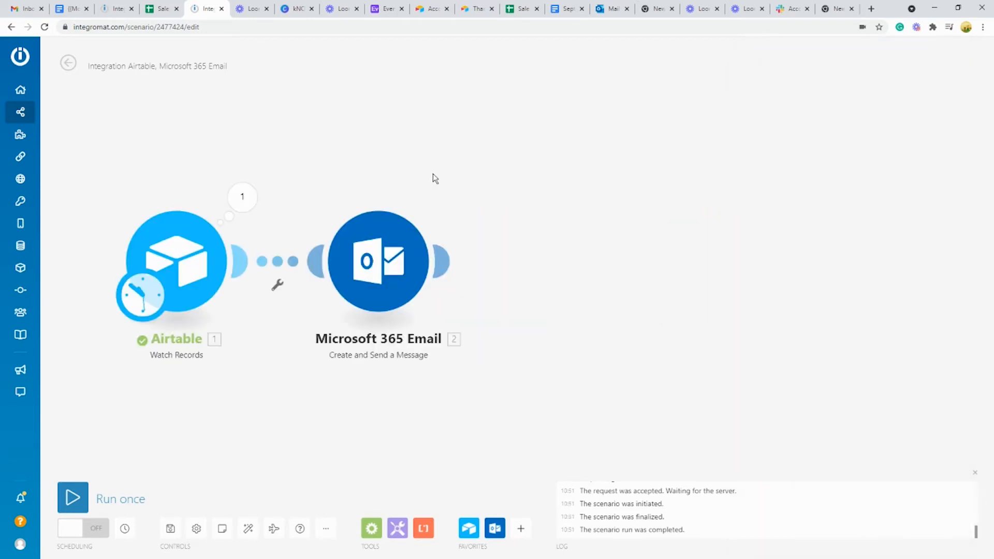
# Step: Add a Slack 'Create a Message' module after the email step
pyautogui.moveTo(448, 258)
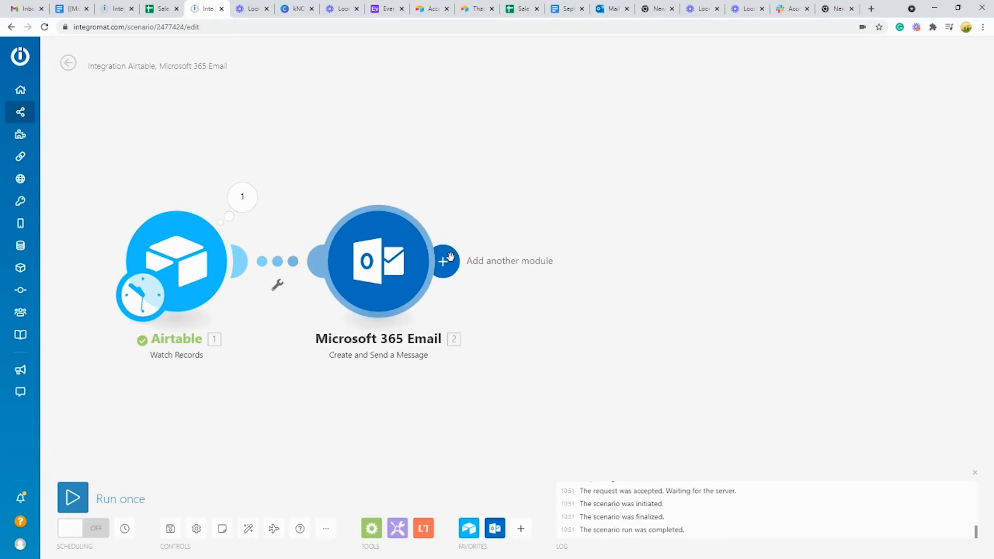
pyautogui.click(449, 260)
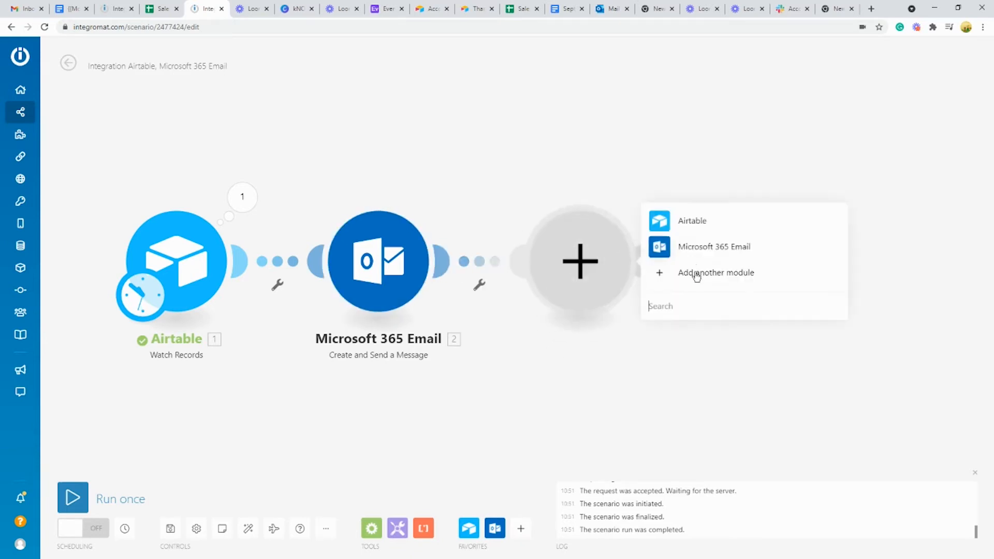
pyautogui.click(695, 275)
pyautogui.click(693, 282)
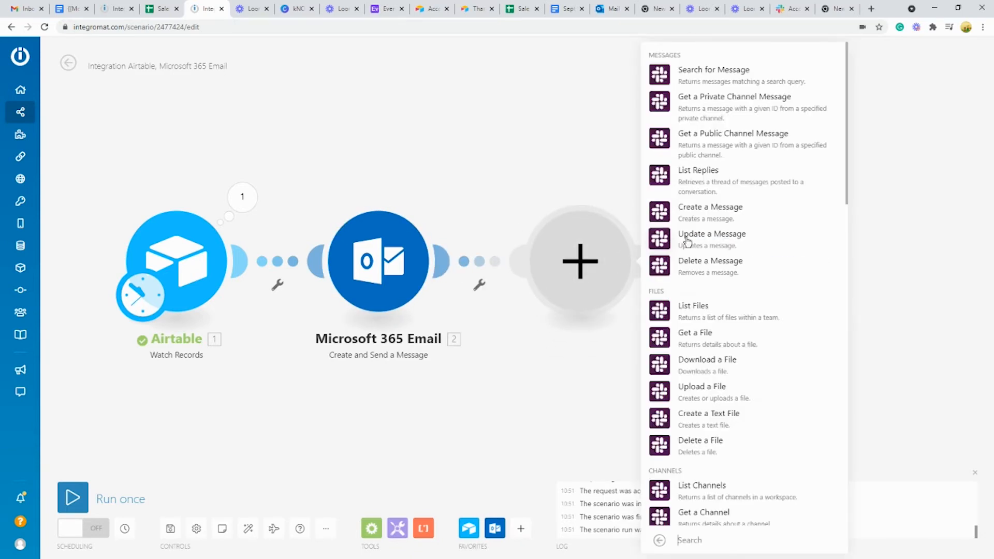
pyautogui.click(712, 217)
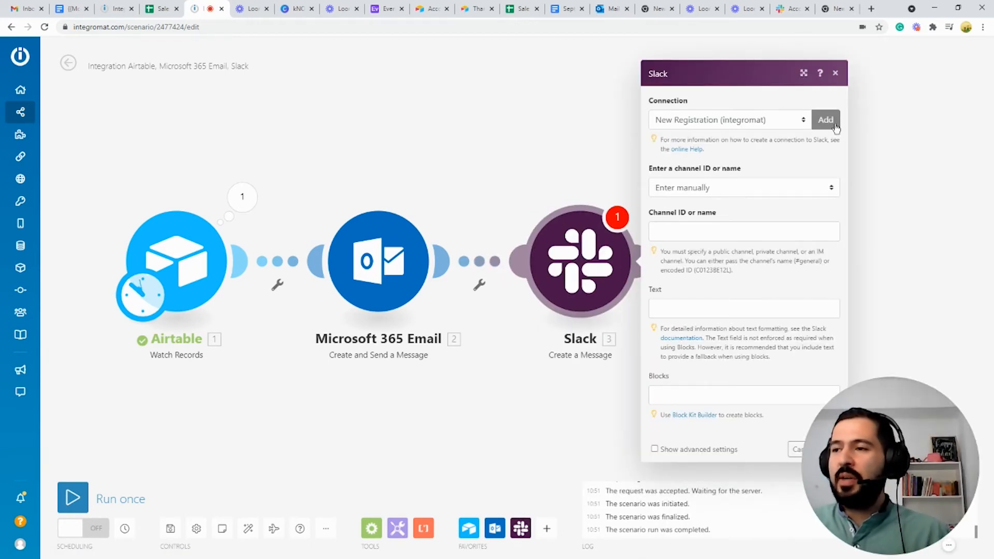
# Step: Create a Slack (user) connection and allow Integromat access to the NetMinds workspace
pyautogui.click(826, 121)
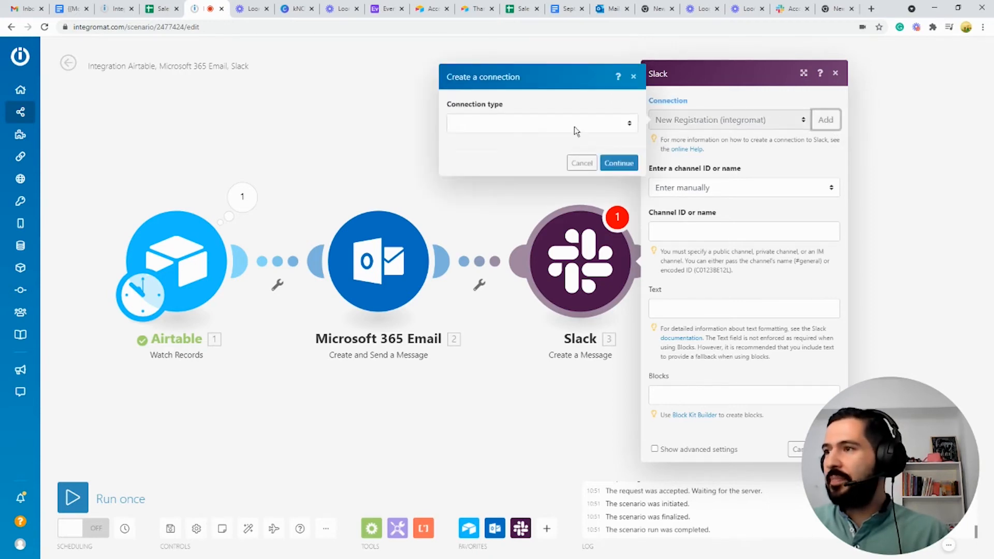
pyautogui.click(574, 127)
pyautogui.click(499, 151)
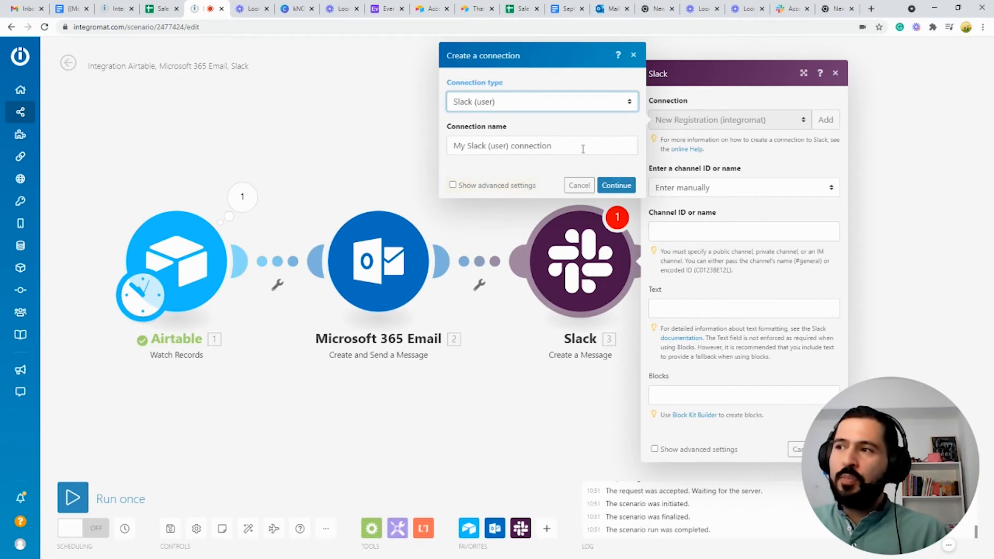
pyautogui.press('Tab')
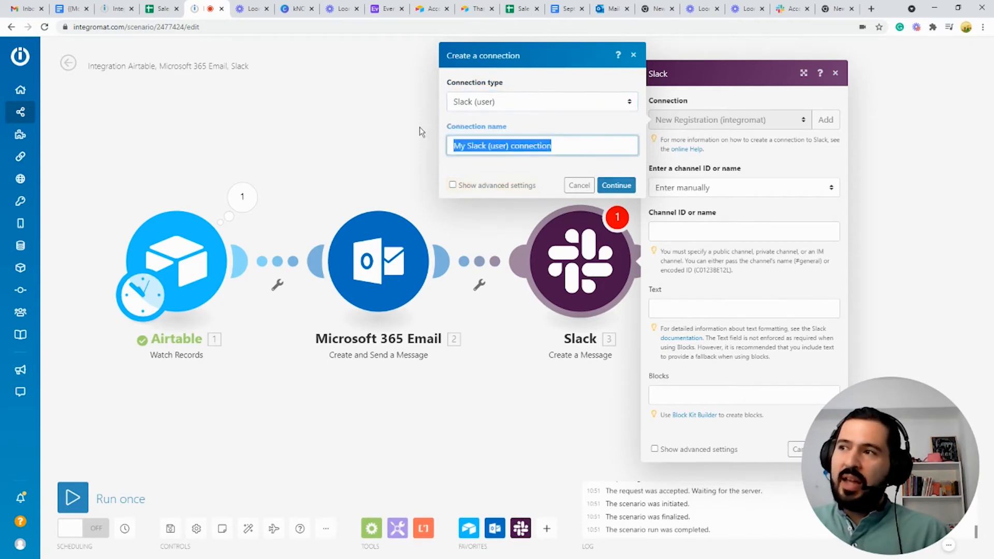
pyautogui.click(621, 188)
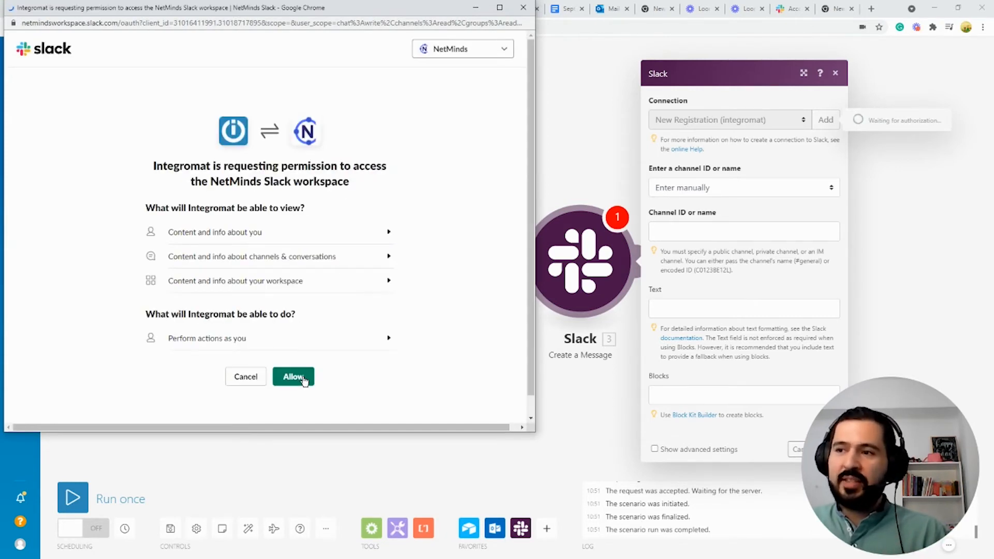
pyautogui.click(305, 382)
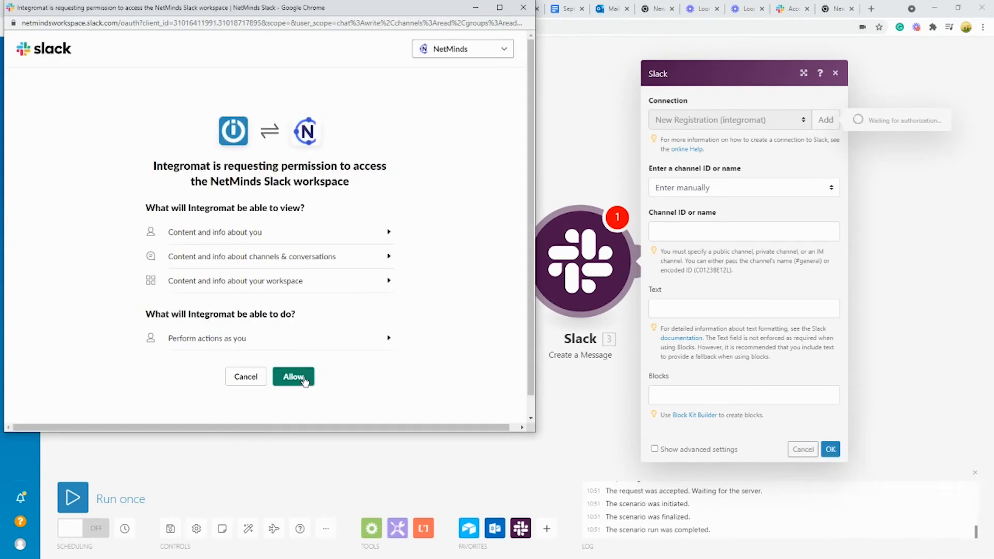
pyautogui.click(710, 188)
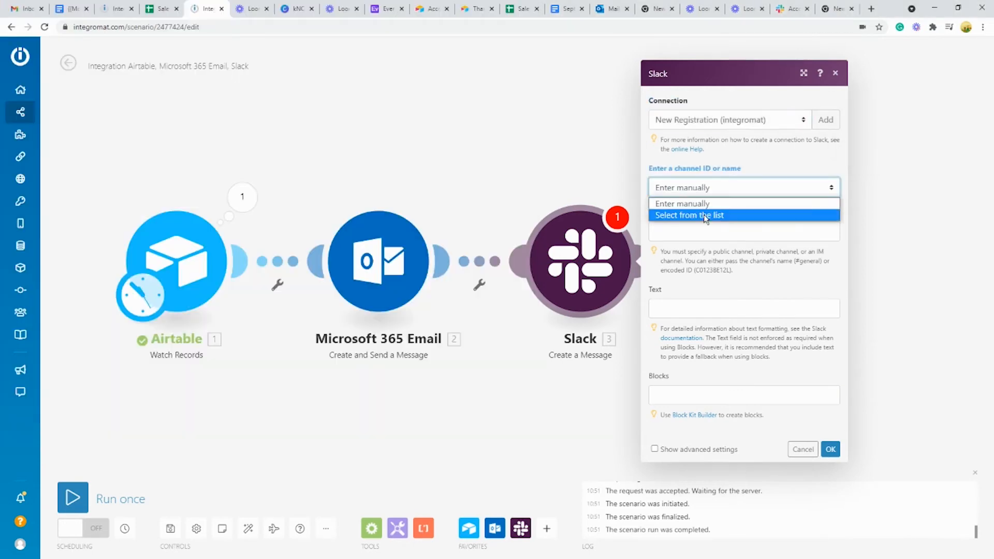
# Step: Set the Slack target to the public channel 'registered', selected from the list
pyautogui.click(706, 216)
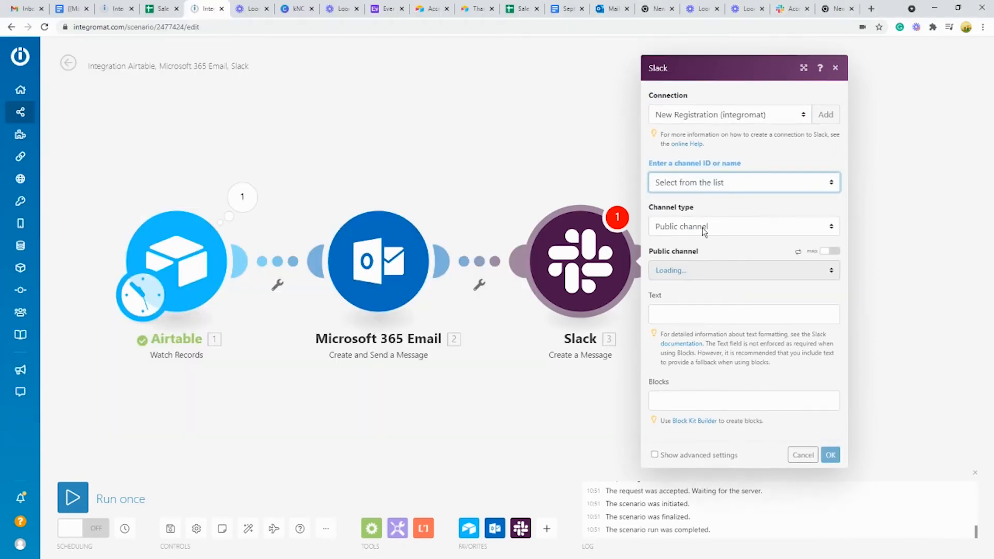
pyautogui.click(707, 227)
pyautogui.click(685, 243)
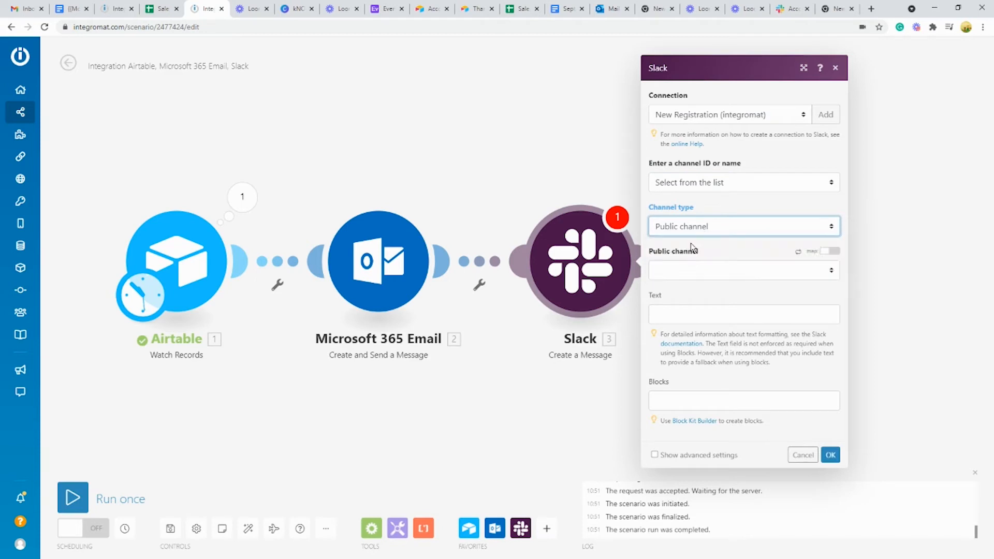
pyautogui.click(696, 276)
pyautogui.scroll(-1, 699, 352)
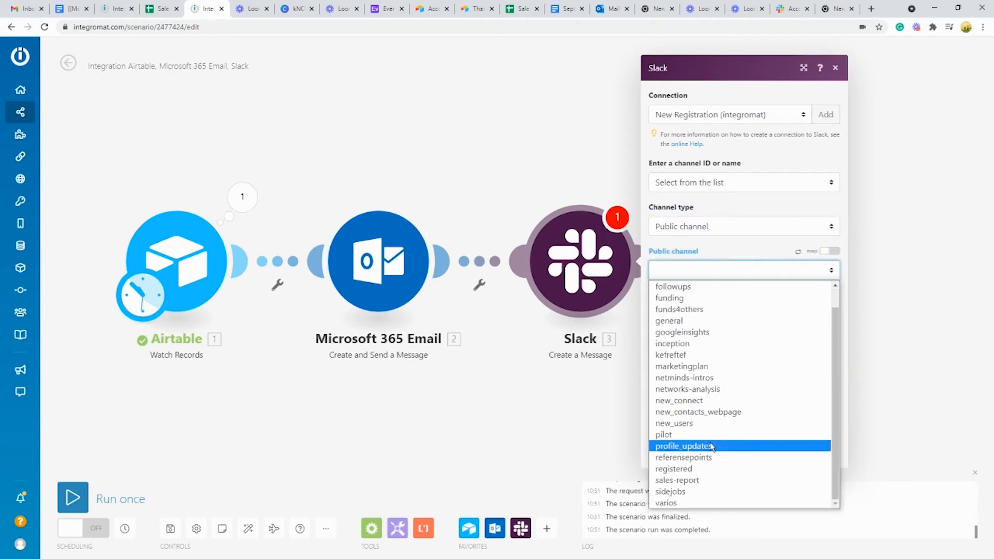
pyautogui.click(688, 469)
# Step: Compose the message text: Name 'has registered, its email is' Email, plus the reason to attend
pyautogui.click(697, 316)
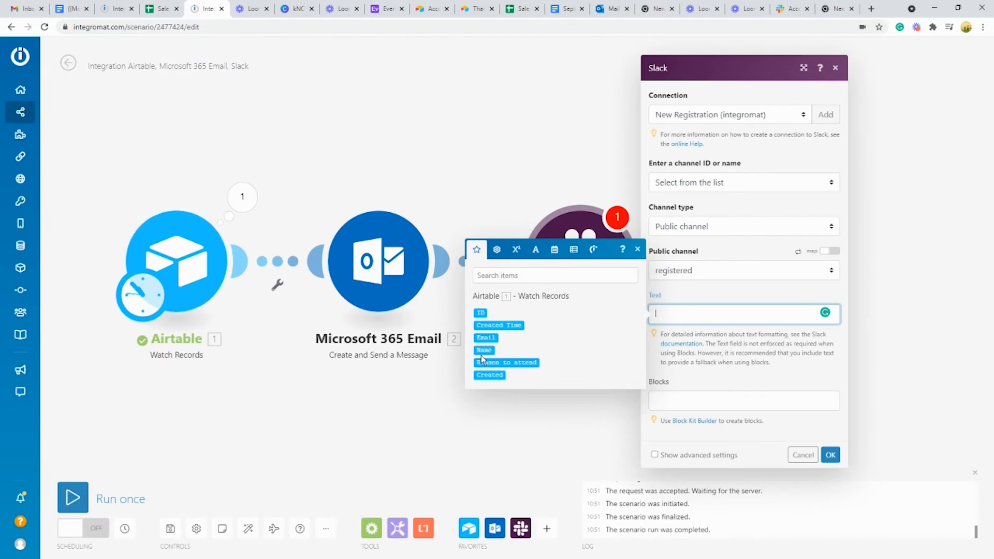
pyautogui.click(482, 351)
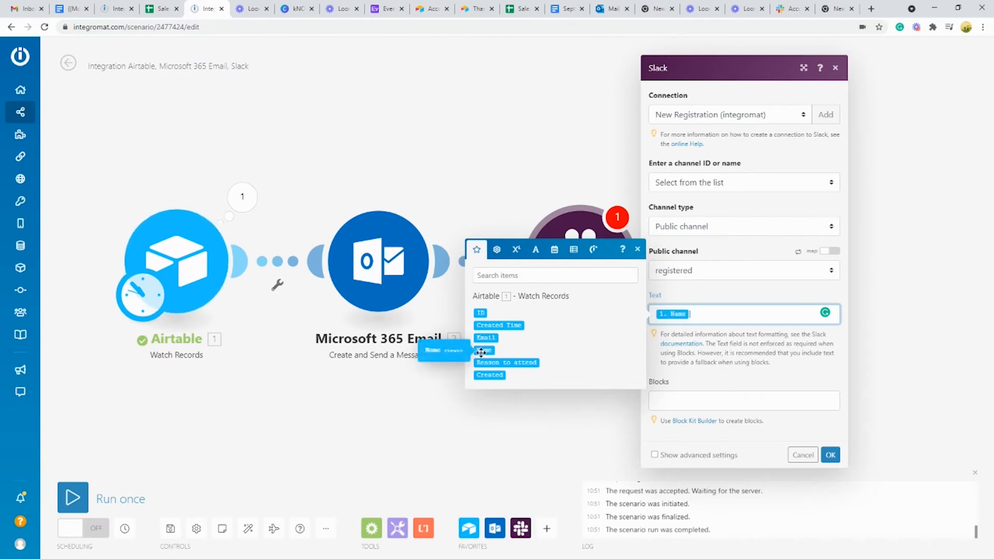
pyautogui.write('has registered, its email')
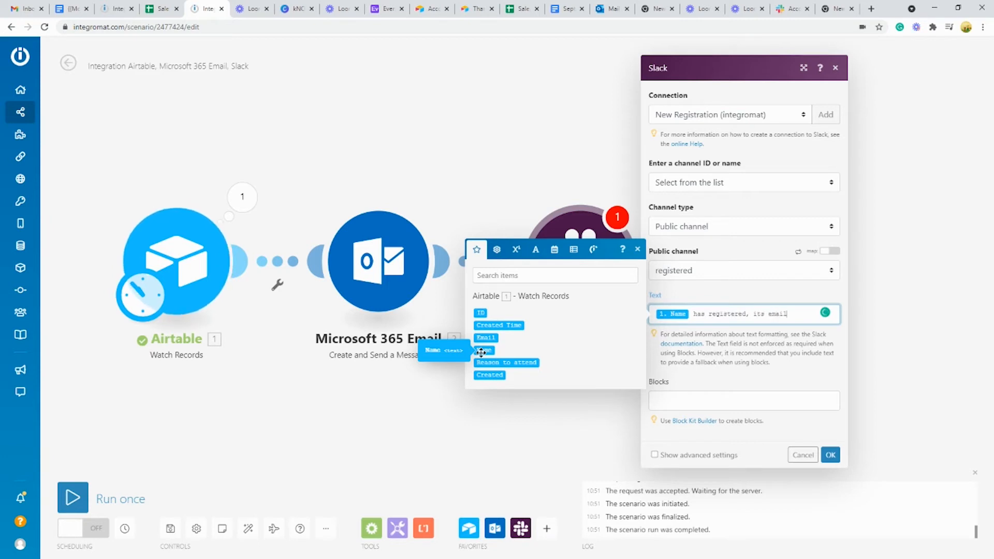
pyautogui.write(' is')
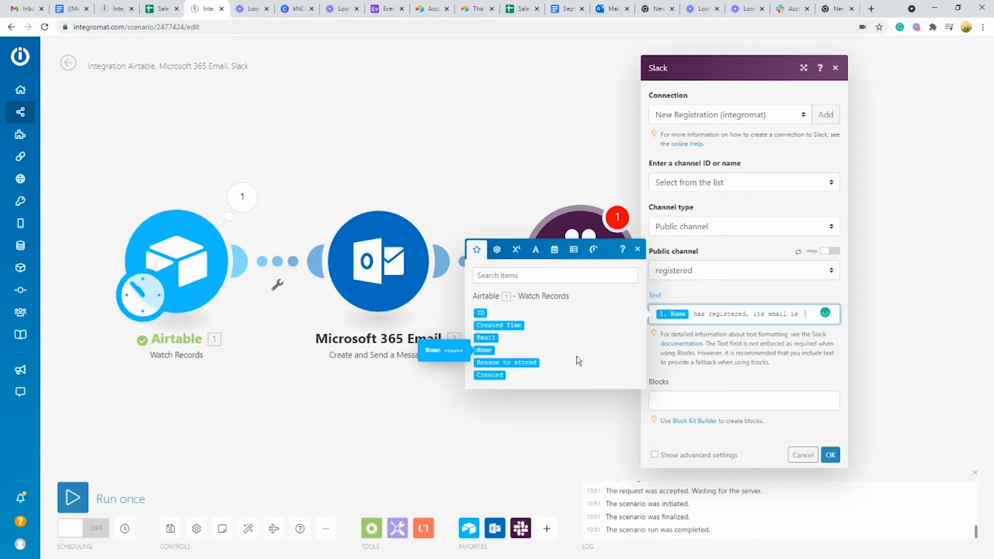
pyautogui.click(486, 338)
pyautogui.write(', ')
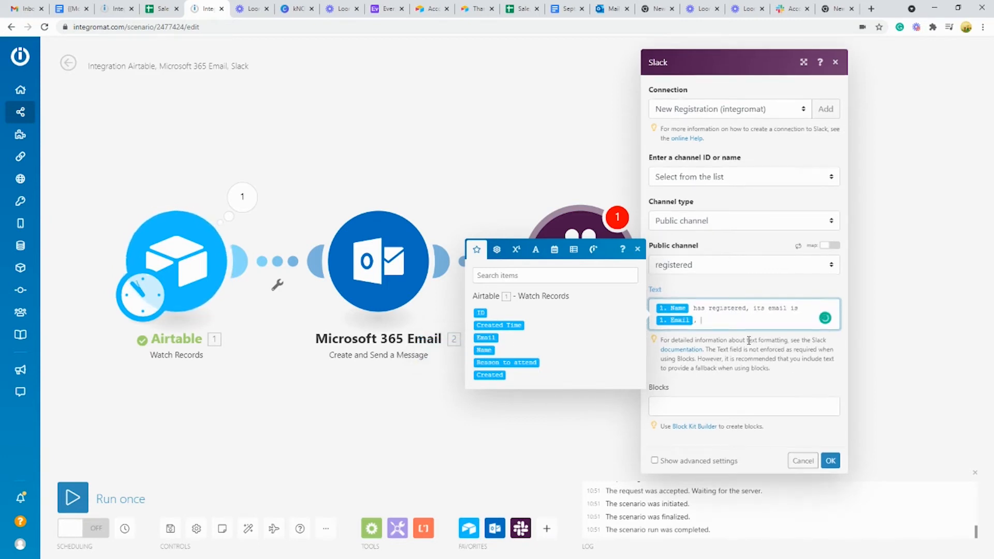
pyautogui.write('and the reason to attend is')
pyautogui.click(523, 362)
# Step: Save the Slack module, then submit an Airtable test registration with reason 'Curiosity 2'
pyautogui.click(831, 461)
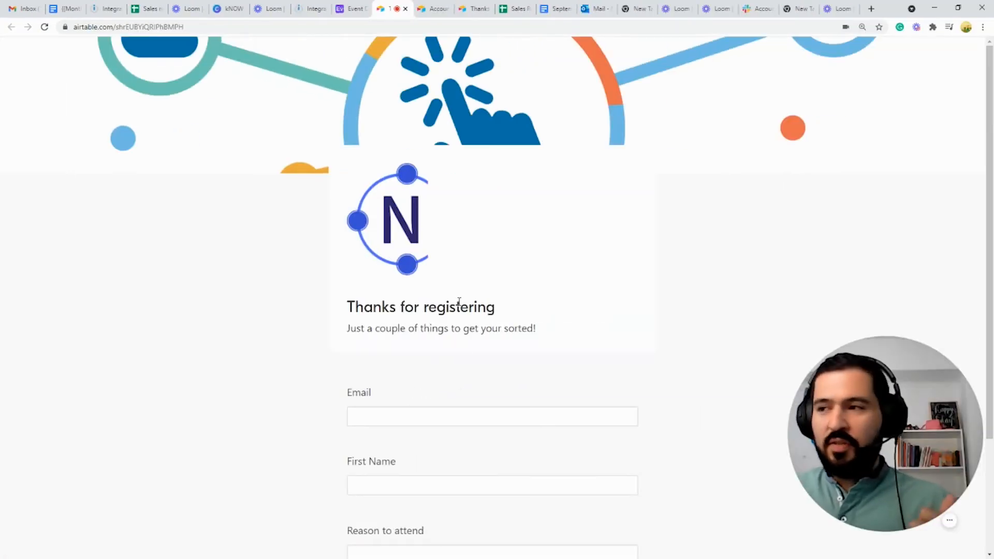
pyautogui.scroll(-3, 459, 302)
pyautogui.click(393, 279)
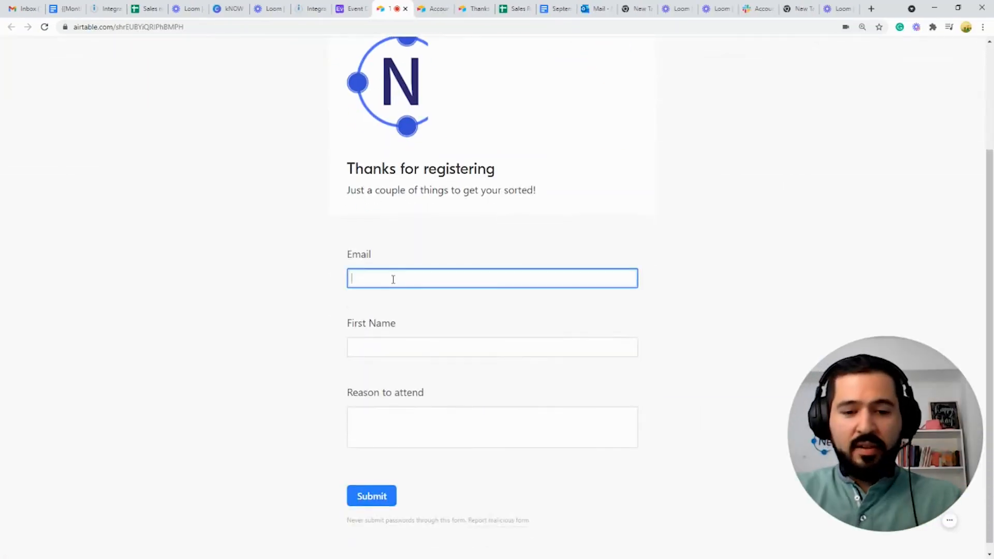
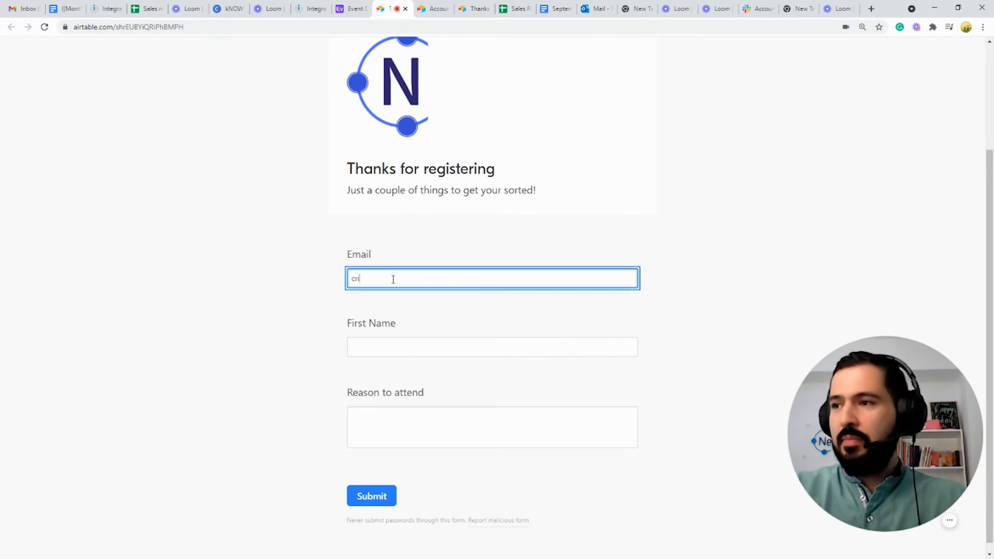
pyautogui.press('Tab')
pyautogui.write('Cristian')
pyautogui.press('Tab')
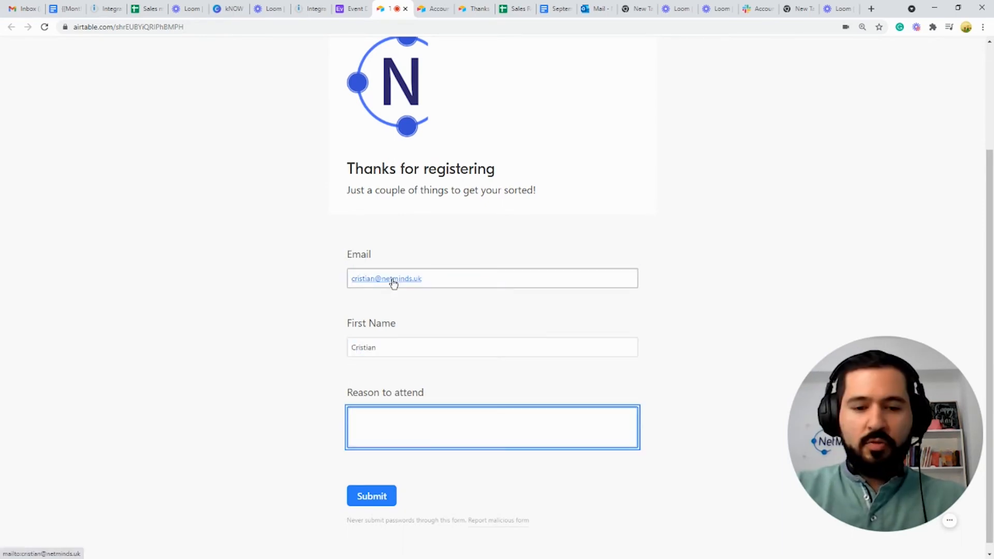
pyautogui.write('Curiosity 2')
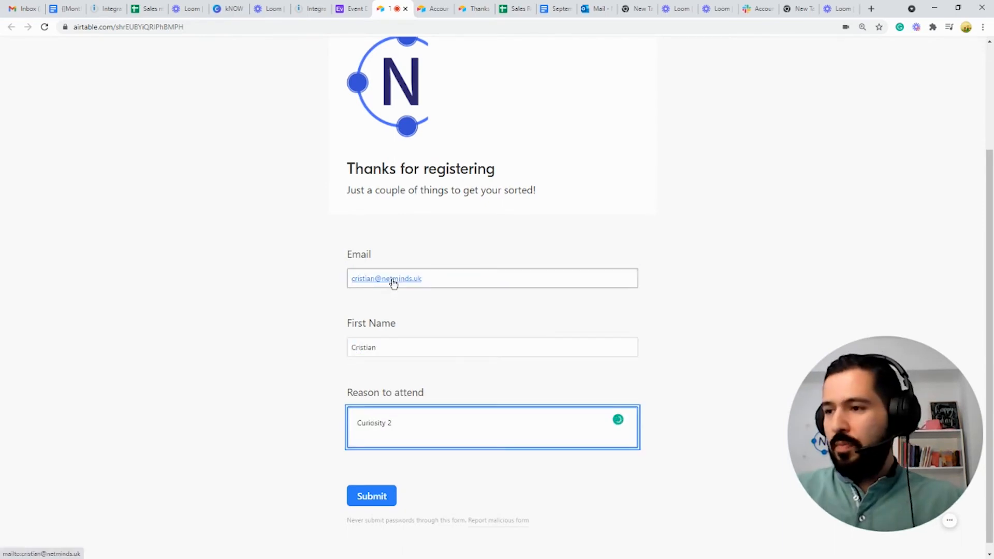
pyautogui.click(373, 498)
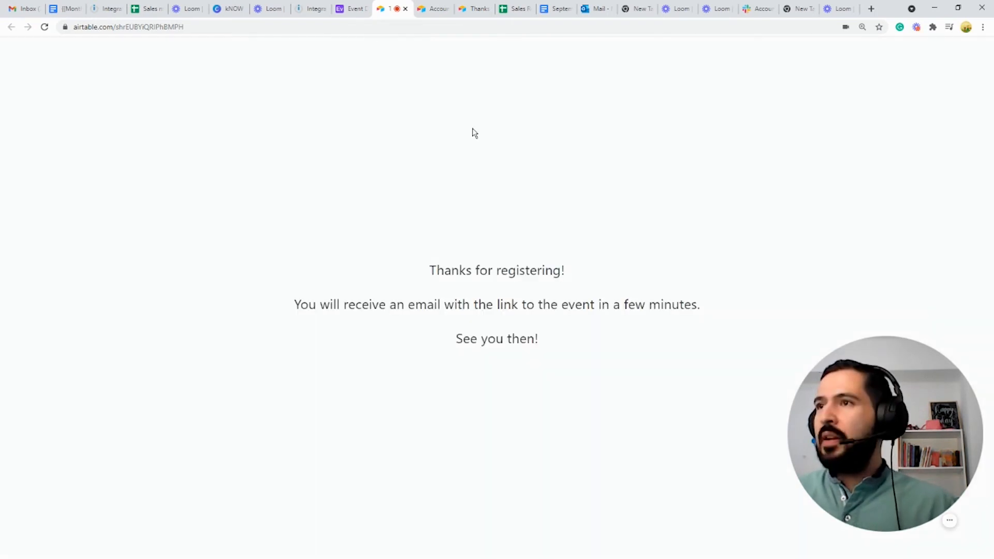
pyautogui.click(317, 7)
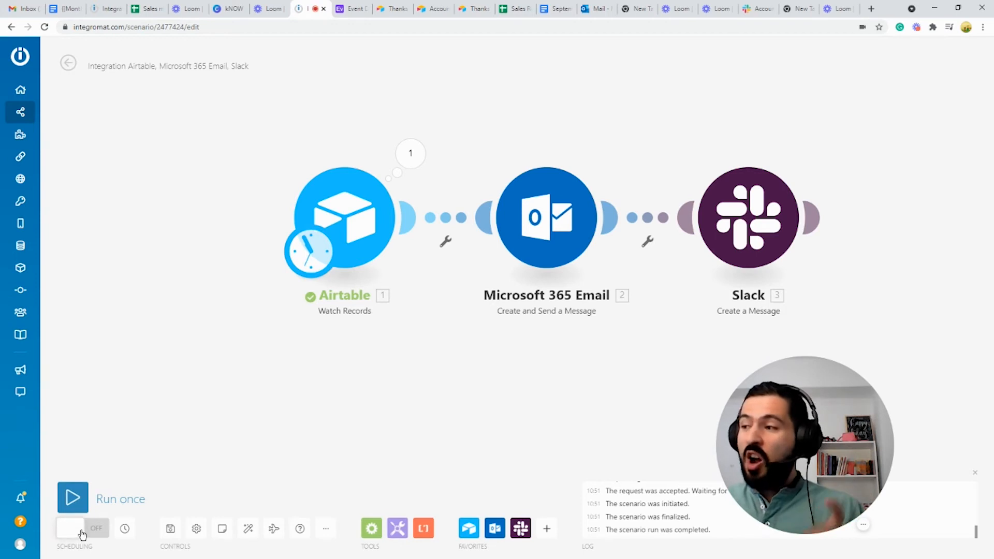
# Step: Run the three-module scenario once to process the new test registration
pyautogui.click(75, 498)
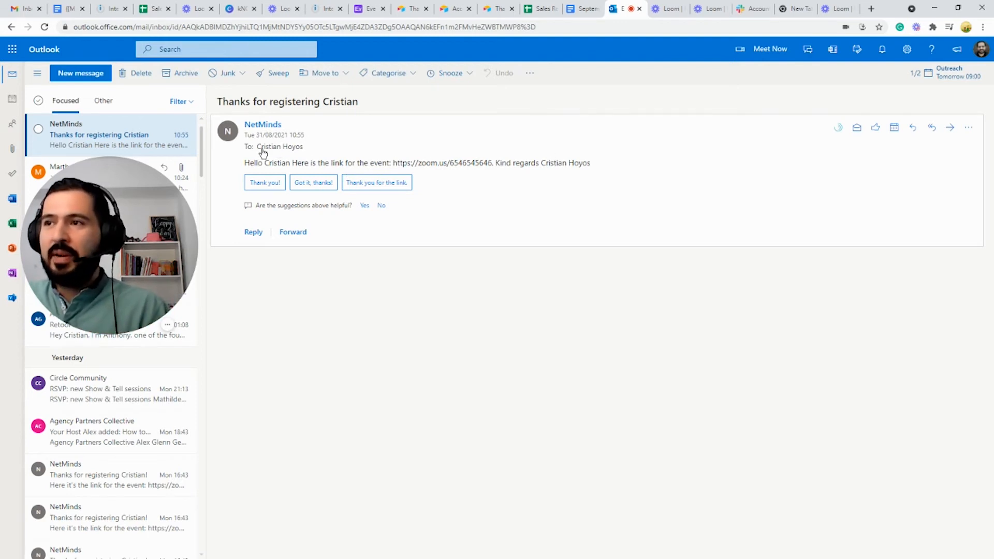
# Step: Check Slack's #registered channel for the new alert with reason 'Curiosity 2'
pyautogui.hotkey('alt', 'Tab')
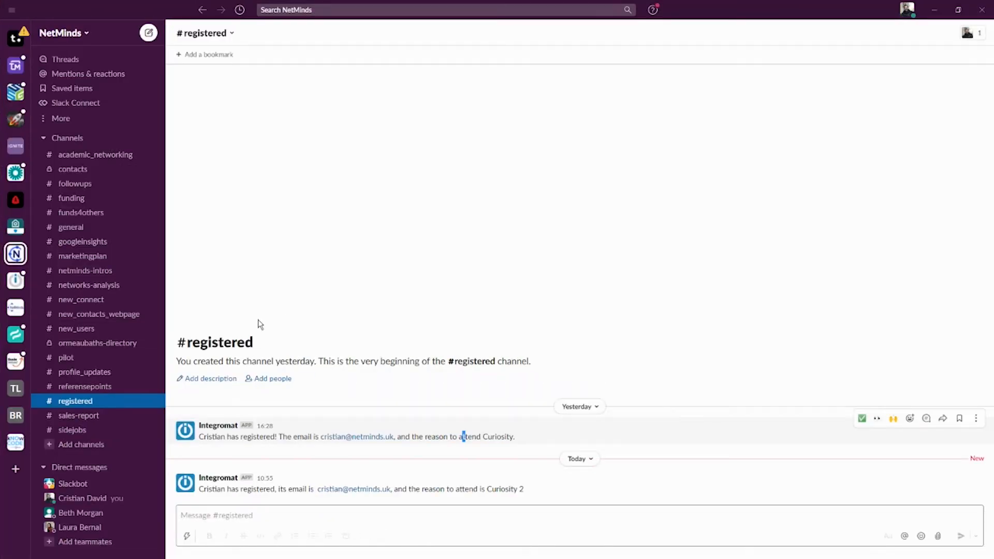
pyautogui.moveTo(214, 489); pyautogui.dragTo(298, 489)
pyautogui.click(297, 488)
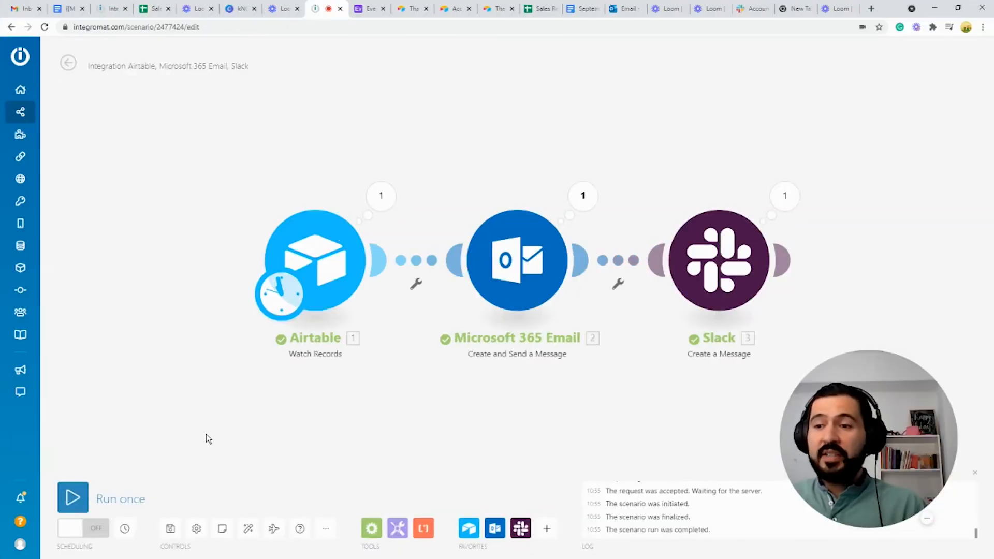
# Step: Schedule the scenario to run every 15 minutes and activate it
pyautogui.click(82, 535)
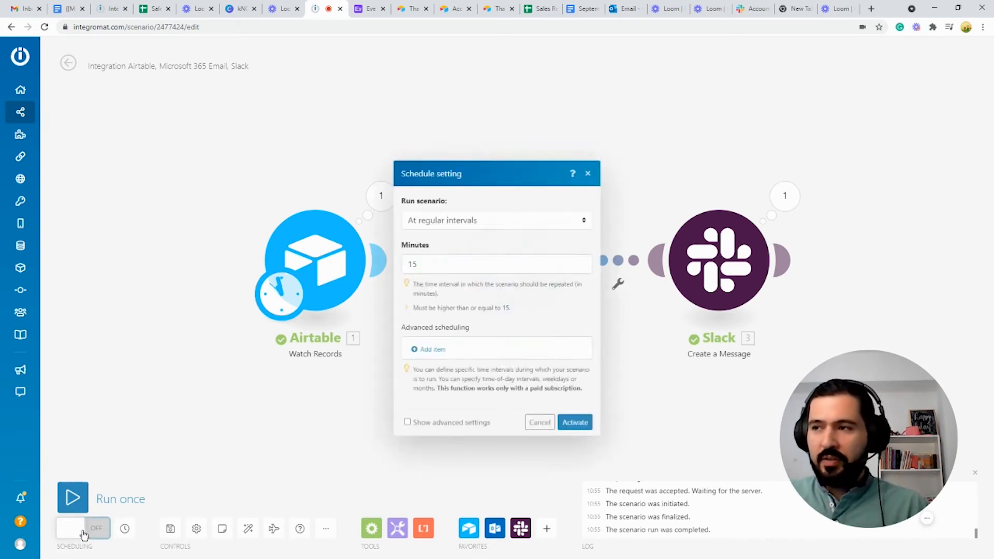
pyautogui.moveTo(429, 264); pyautogui.dragTo(404, 256)
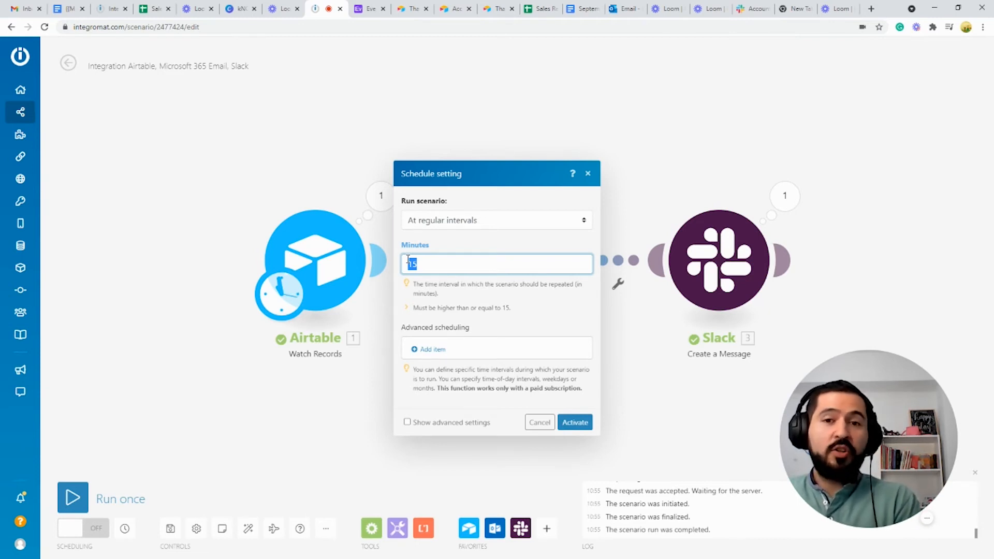
pyautogui.click(574, 422)
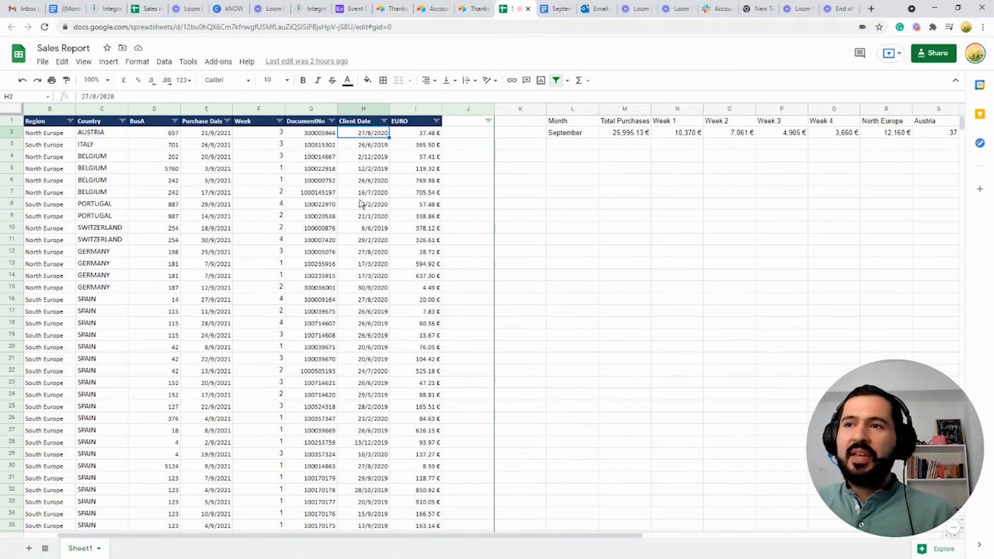
# Step: Inspect row 2 of the Sales Report: region, month, total purchases, weekly totals and country totals through Spain
pyautogui.click(94, 136)
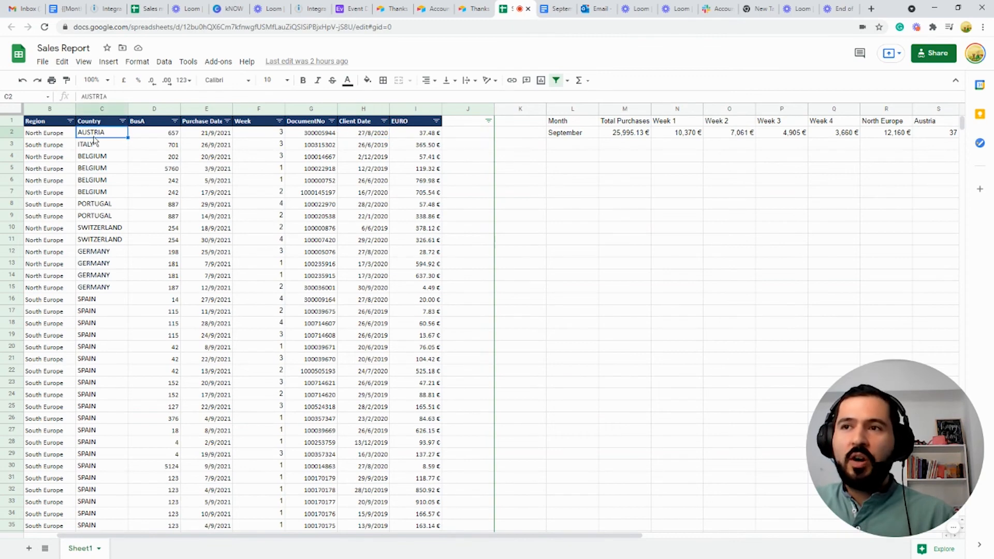
pyautogui.click(42, 136)
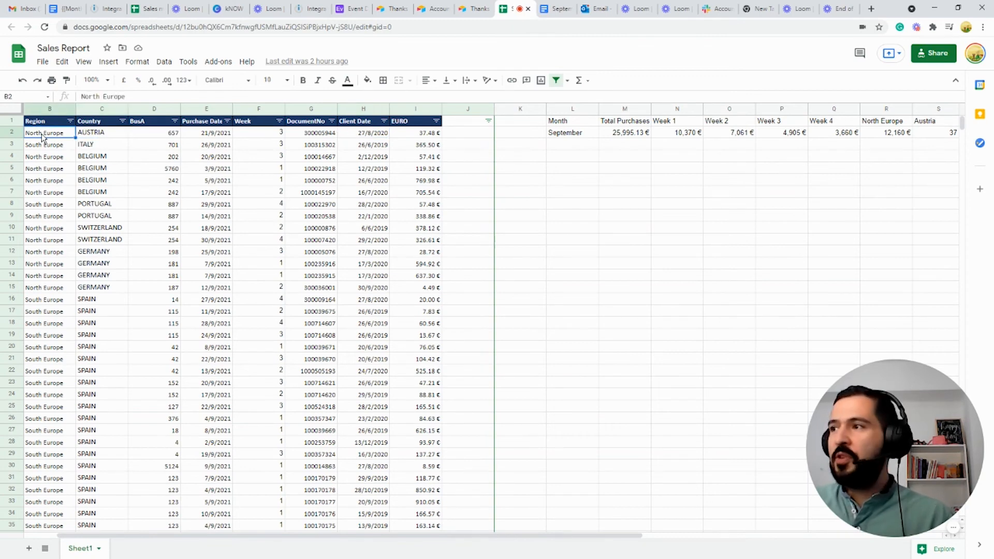
pyautogui.click(579, 141)
pyautogui.click(626, 135)
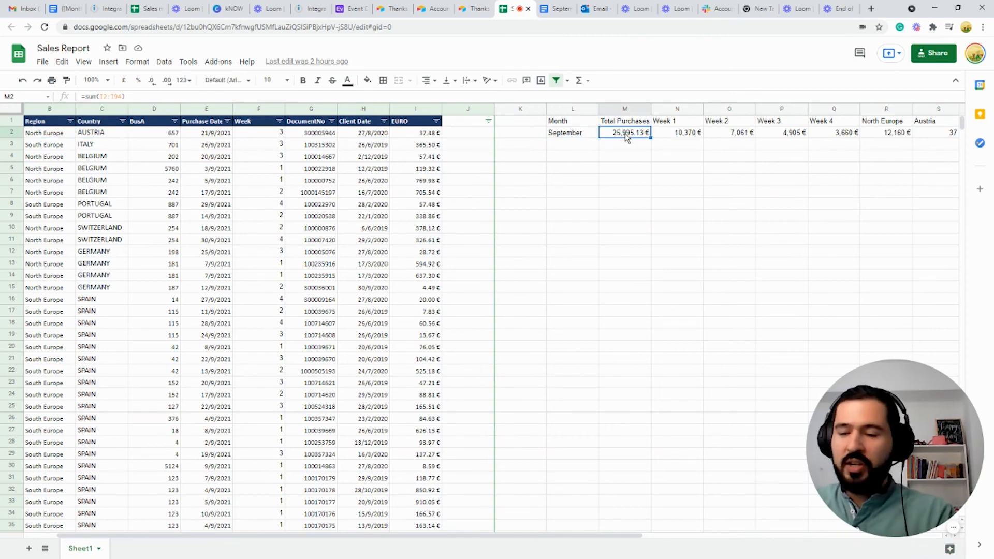
pyautogui.press('Right')
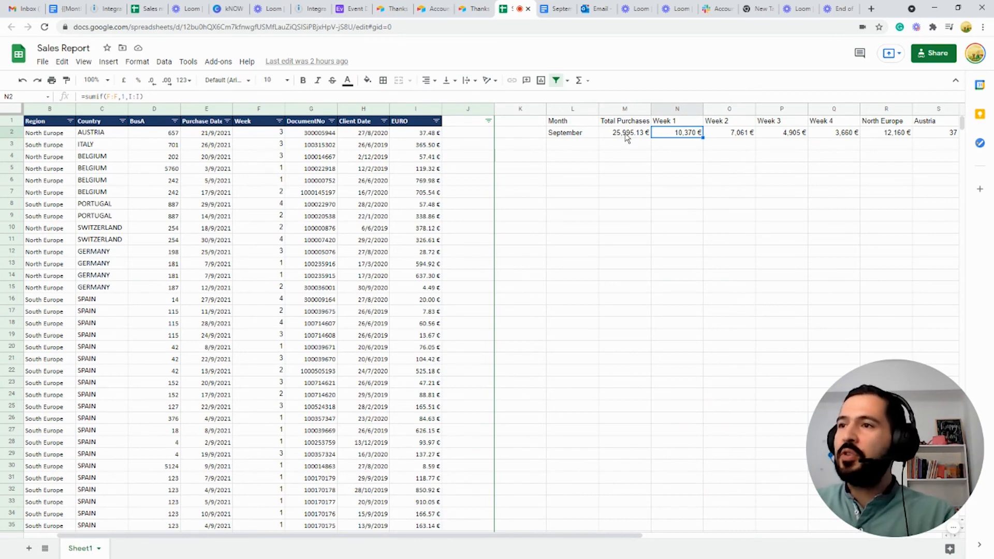
pyautogui.press('Right')
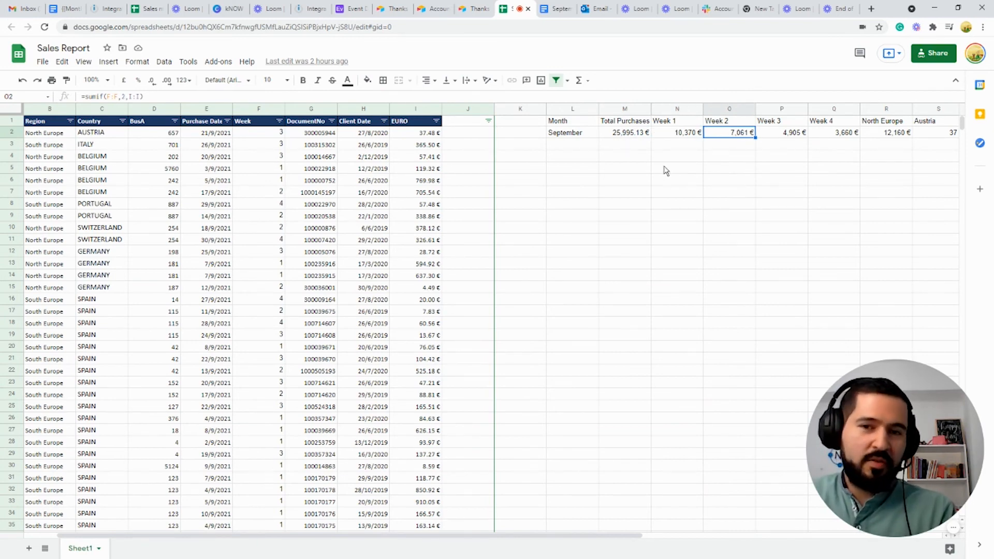
pyautogui.press('Right')
pyautogui.press('Right')
pyautogui.press('Right')
pyautogui.press('Right')
pyautogui.press('Right')
pyautogui.press('Right')
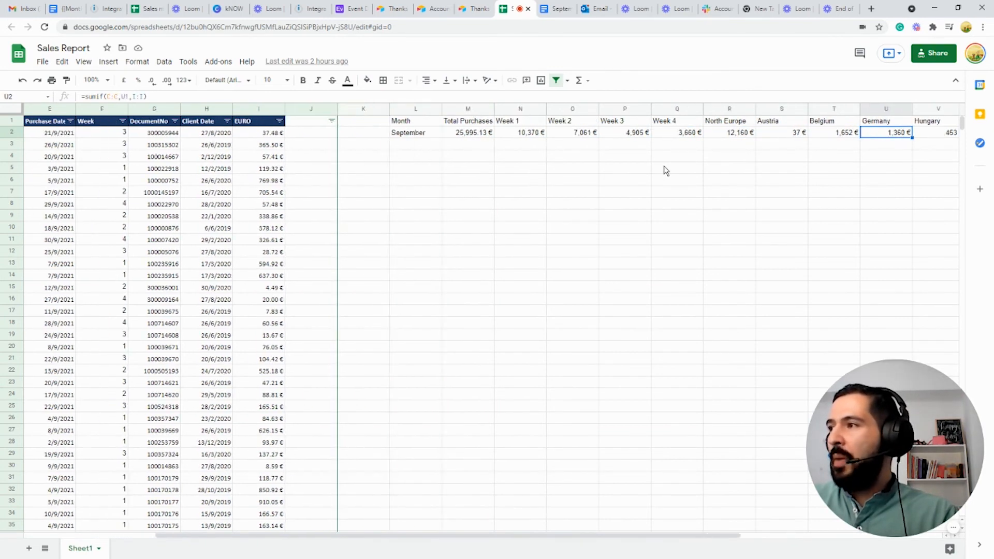
pyautogui.press('Right')
pyautogui.press('Right')
pyautogui.press('Right')
pyautogui.press('Right')
pyautogui.press('Right')
pyautogui.press('Left')
pyautogui.press('Left')
pyautogui.press('Left')
pyautogui.press('Left')
pyautogui.press('Left')
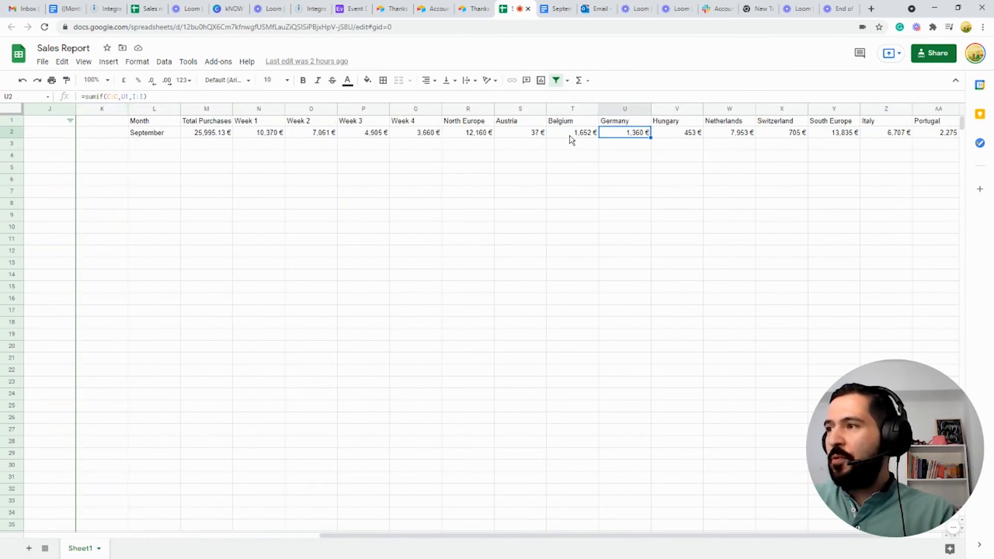
pyautogui.press('Right')
pyautogui.press('Right')
pyautogui.press('Right')
pyautogui.press('Right')
pyautogui.press('Right')
pyautogui.press('Right')
pyautogui.press('Right')
pyautogui.hotkey('alt', 'Tab')
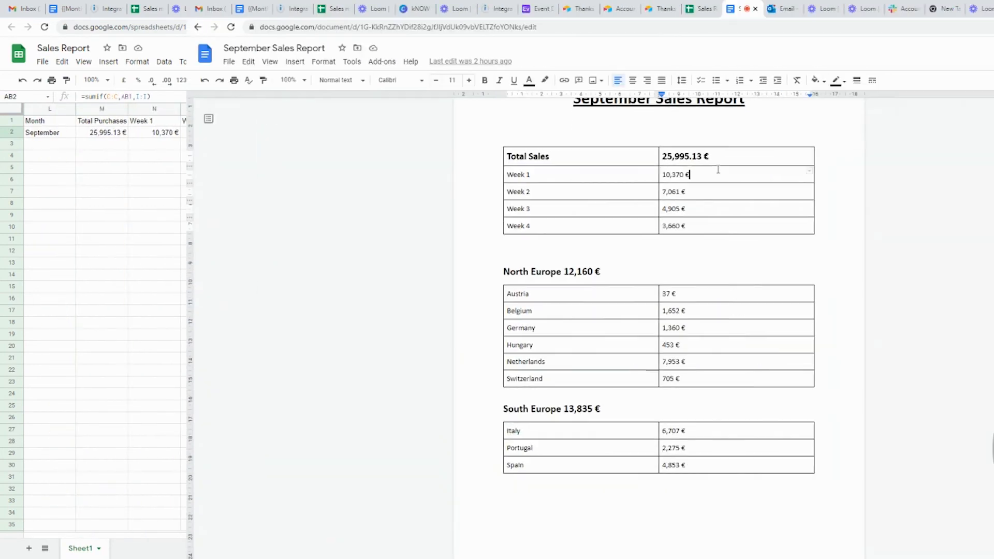
# Step: Highlight the {{Month}} title placeholder and the {{TotalSales}} placeholder in the Docs template
pyautogui.scroll(2, 493, 210)
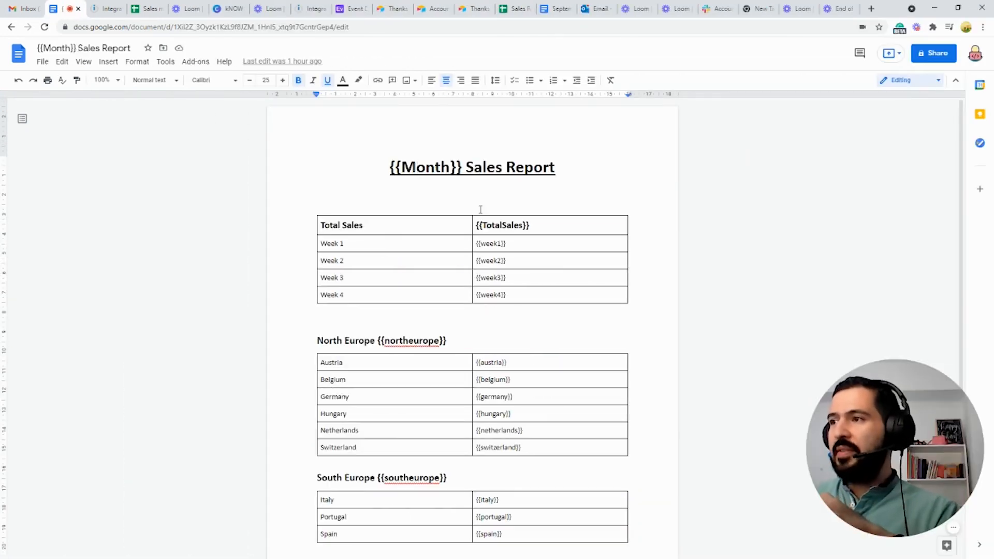
pyautogui.moveTo(463, 166); pyautogui.dragTo(387, 161)
pyautogui.click(427, 167)
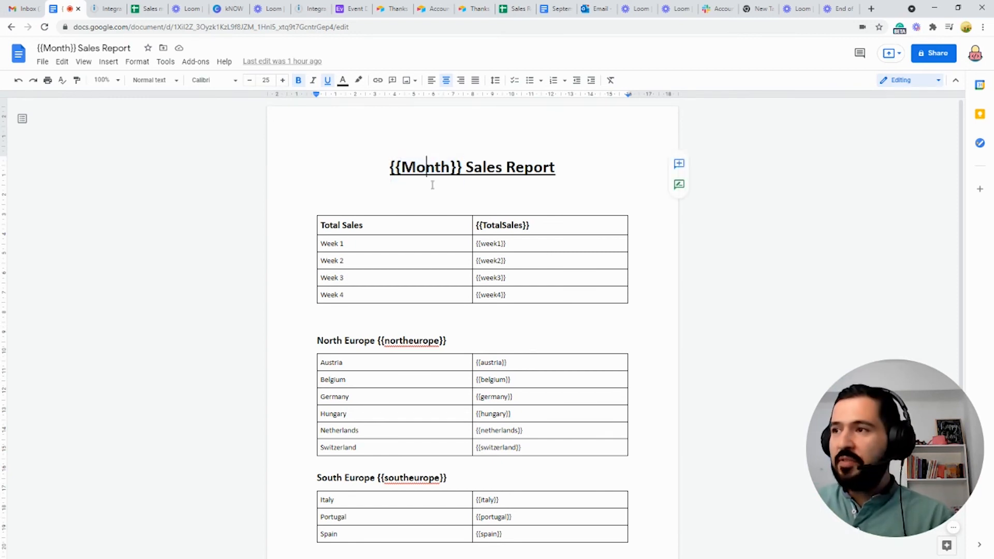
pyautogui.moveTo(477, 224); pyautogui.dragTo(518, 242)
pyautogui.click(526, 243)
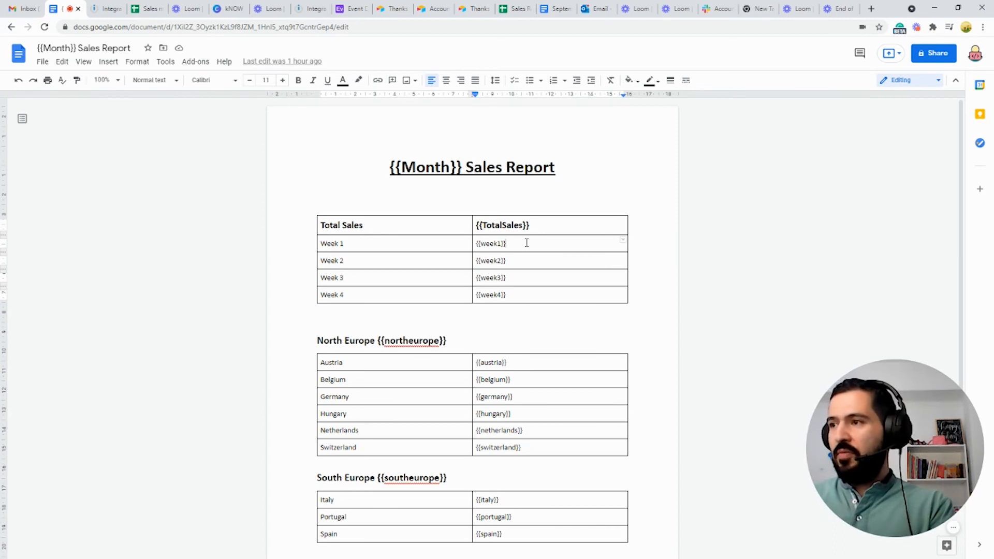
pyautogui.hotkey('ctrl', 'Tab')
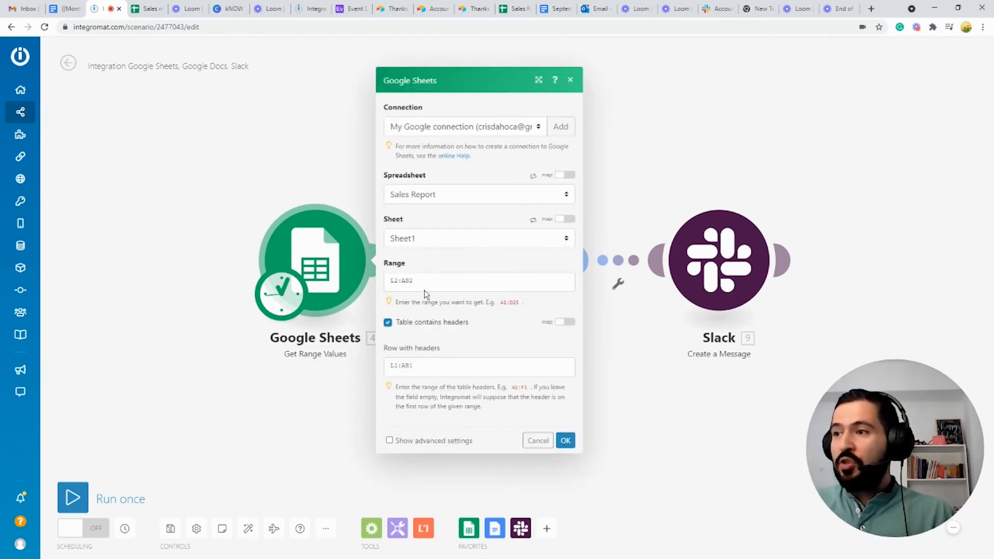
# Step: Check the module's Range value L2:AB2 against the summary values in the Sales monthly report sheet
pyautogui.tripleClick(399, 282)
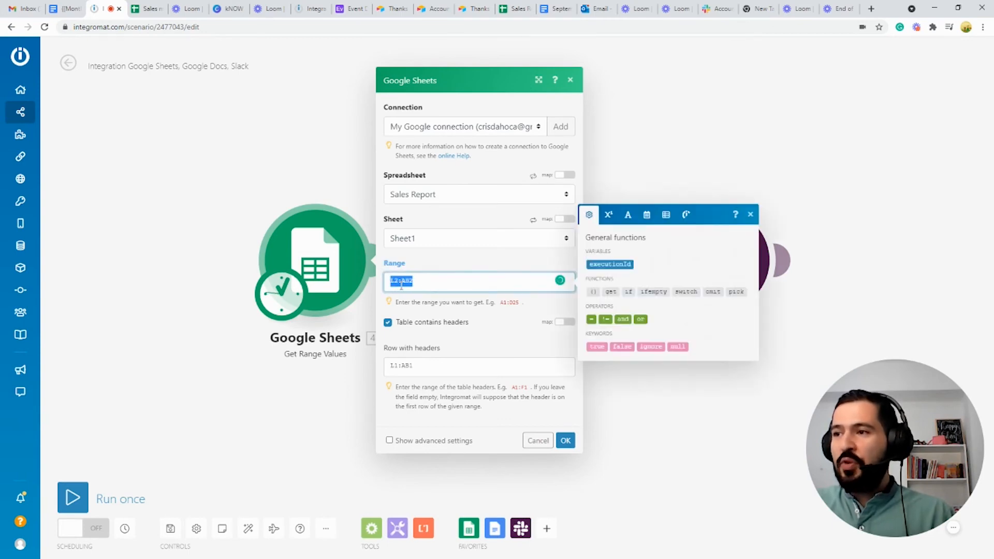
pyautogui.click(401, 282)
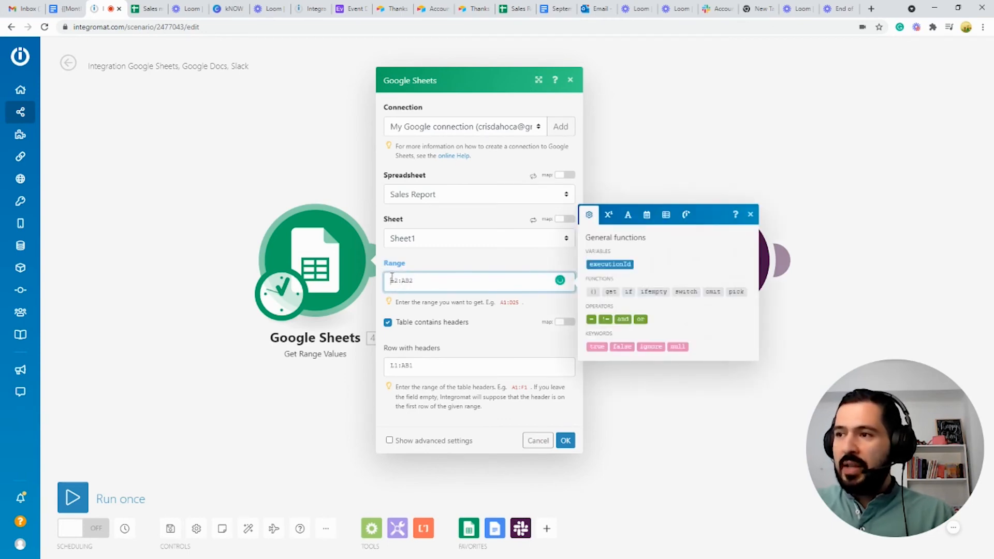
pyautogui.click(148, 9)
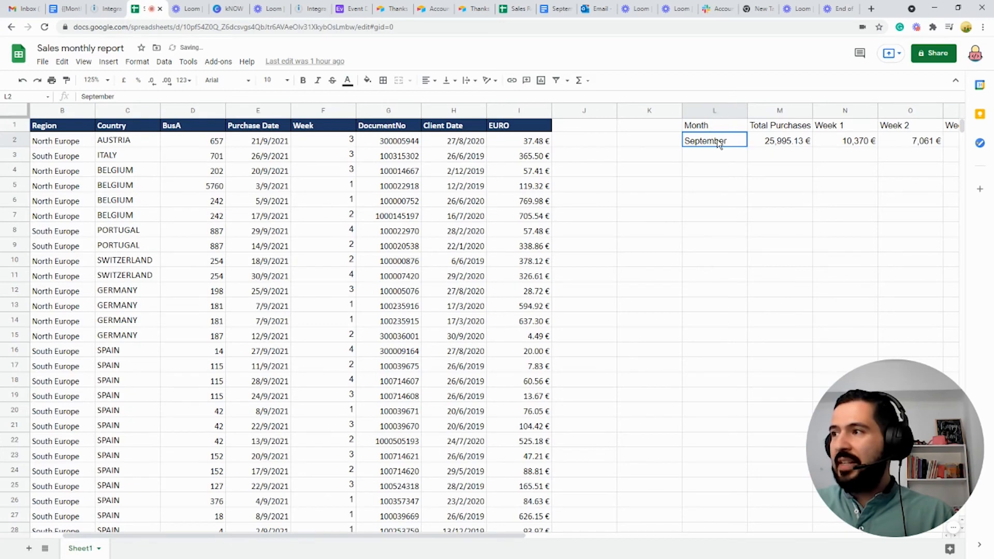
pyautogui.moveTo(719, 142); pyautogui.dragTo(993, 165)
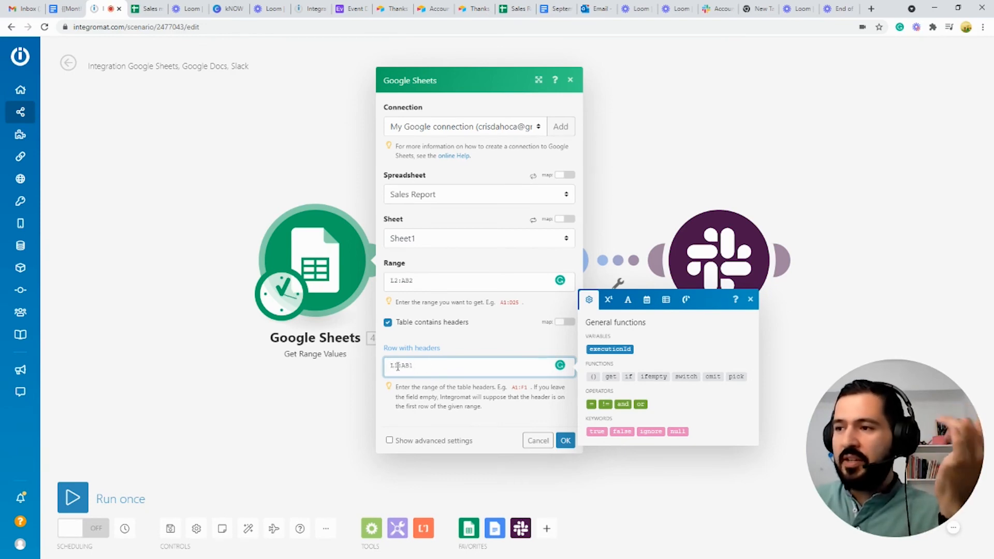
# Step: Verify the header row L1:AB1 in the sheet, then confirm the Google Sheets module settings
pyautogui.click(149, 9)
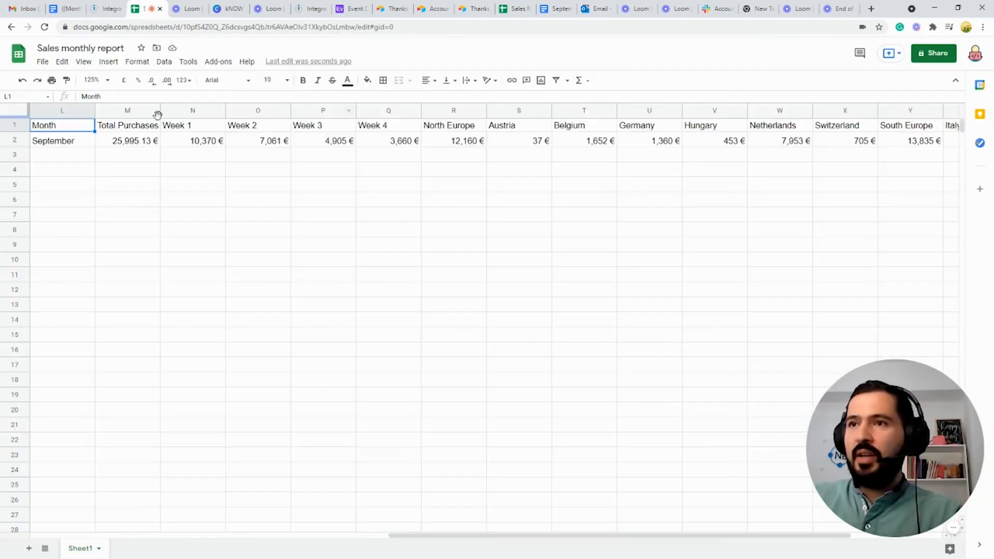
pyautogui.moveTo(66, 127); pyautogui.dragTo(675, 127)
pyautogui.hotkey('ctrl', 'shift', 'Right')
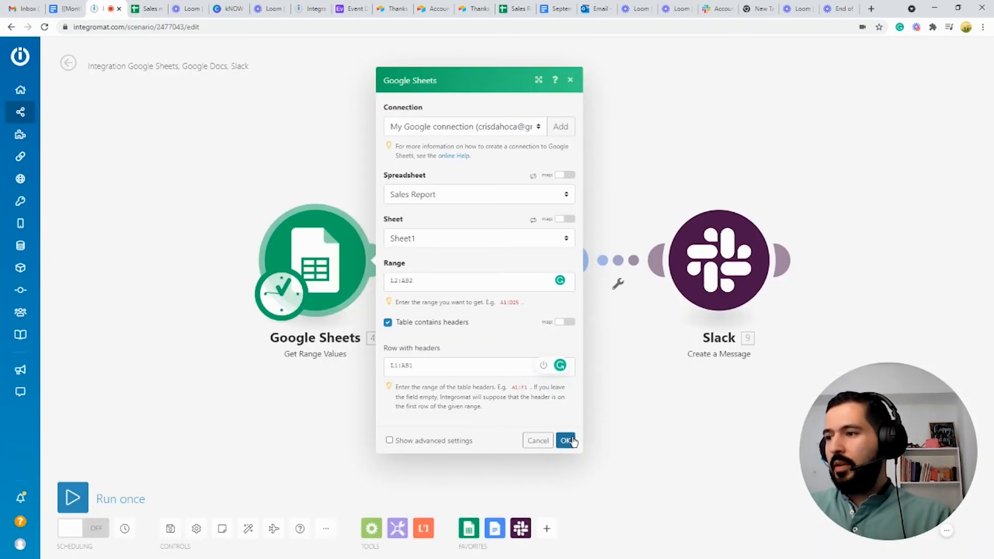
pyautogui.click(567, 440)
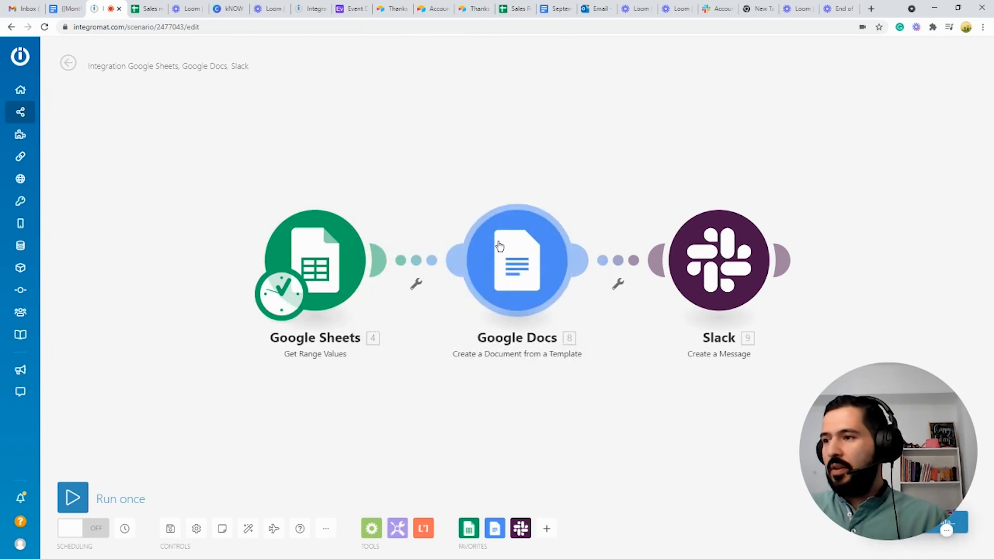
# Step: Review the Google Docs module's Values mappings for each template placeholder
pyautogui.click(520, 250)
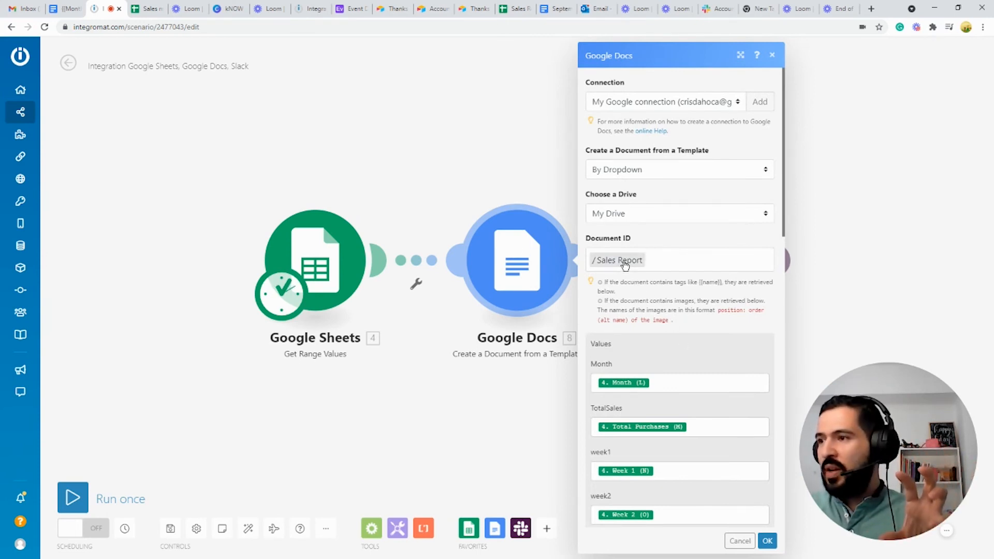
pyautogui.scroll(-3, 625, 265)
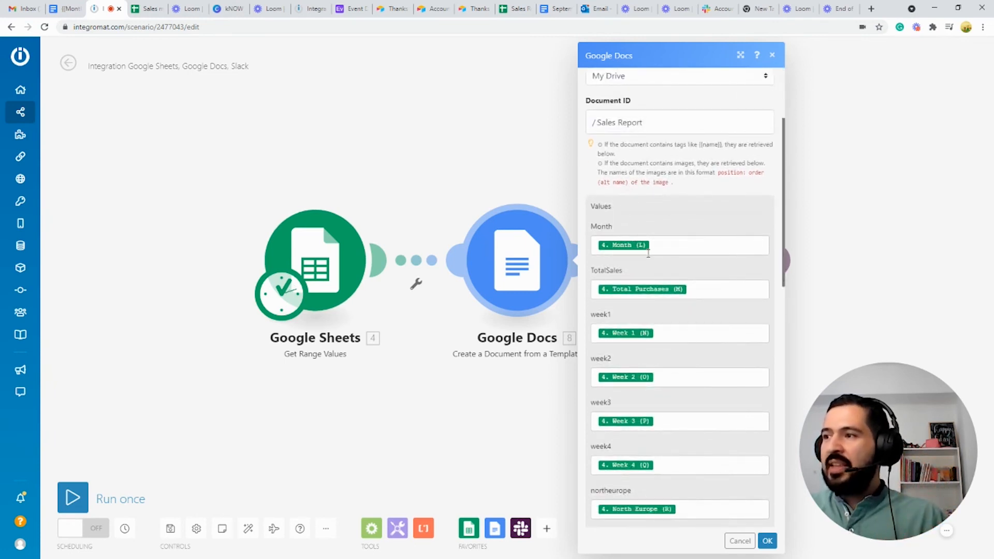
pyautogui.scroll(-3, 682, 244)
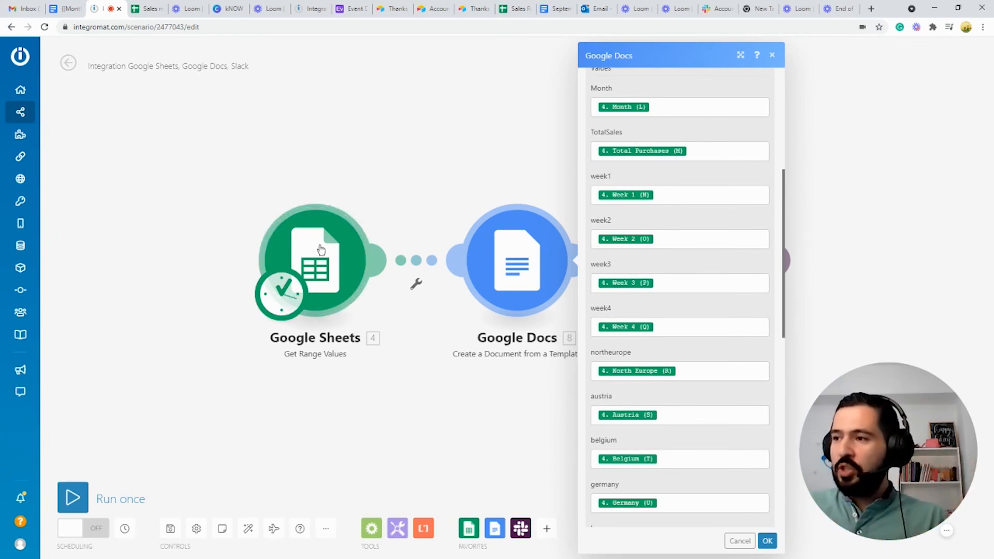
pyautogui.scroll(3, 614, 271)
pyautogui.scroll(2, 613, 272)
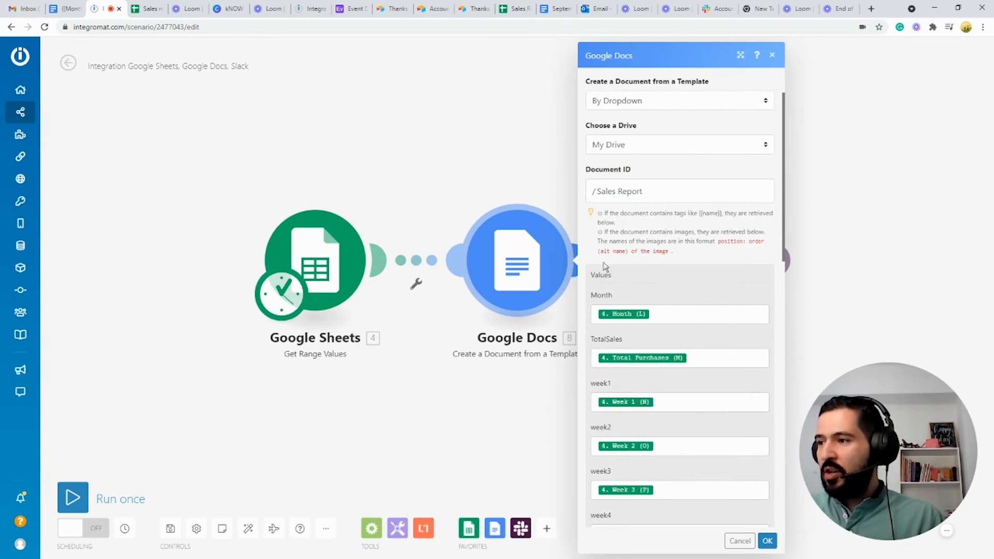
# Step: Compare placeholders like TotalSales and week1 with the template, check the Month 'Sales Report' title, and confirm
pyautogui.hotkey('ctrl', 'shift', 'Tab')
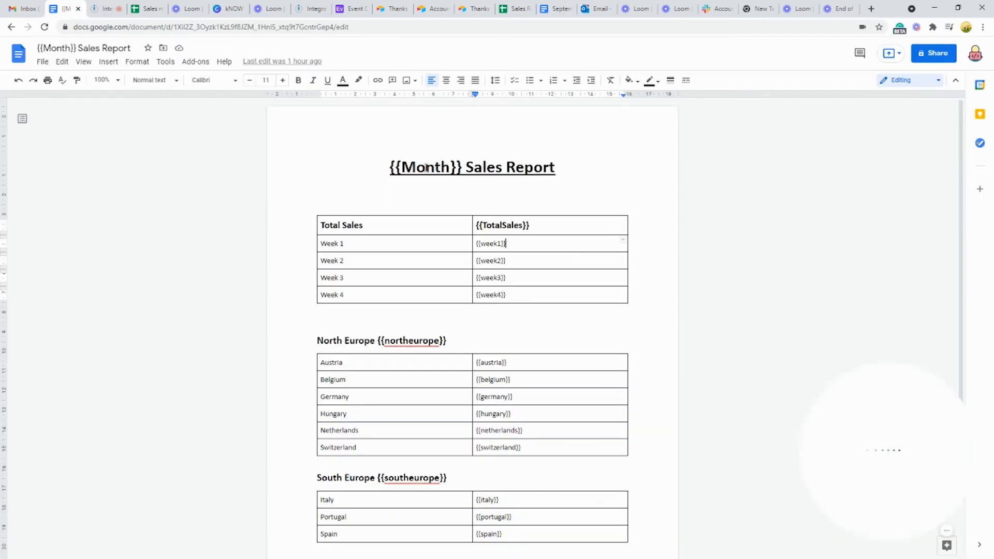
pyautogui.doubleClick(503, 223)
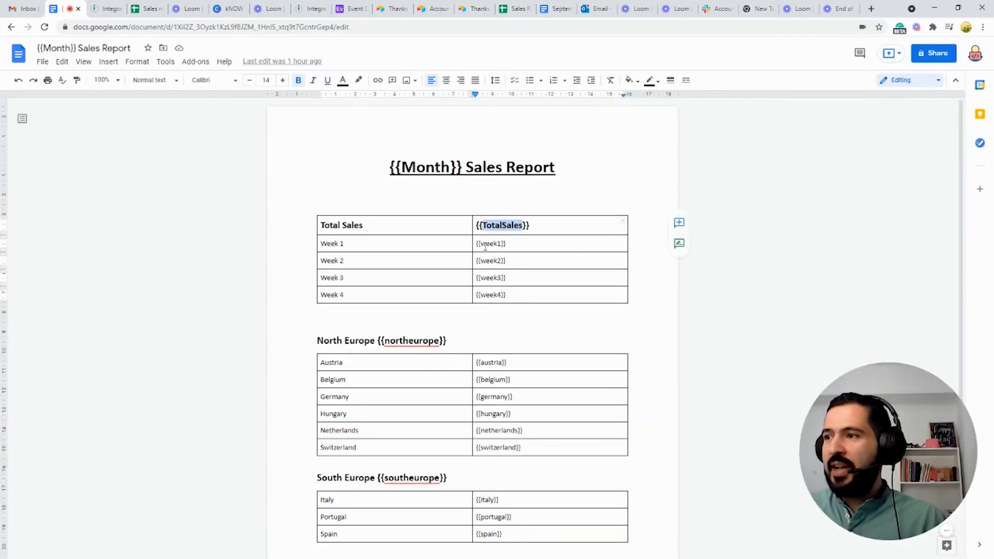
pyautogui.click(491, 245)
pyautogui.hotkey('ctrl', 'Tab')
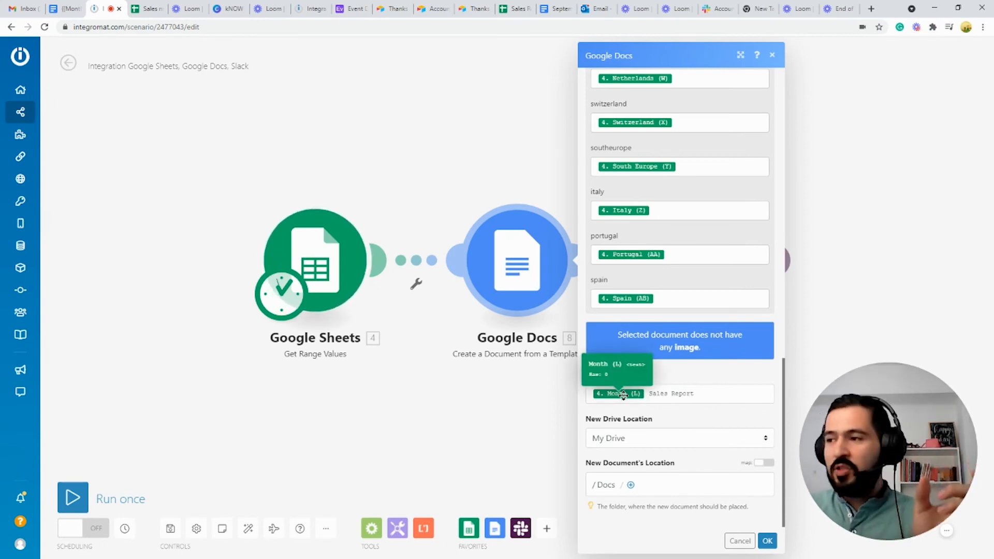
pyautogui.moveTo(651, 398); pyautogui.dragTo(700, 401)
pyautogui.click(767, 540)
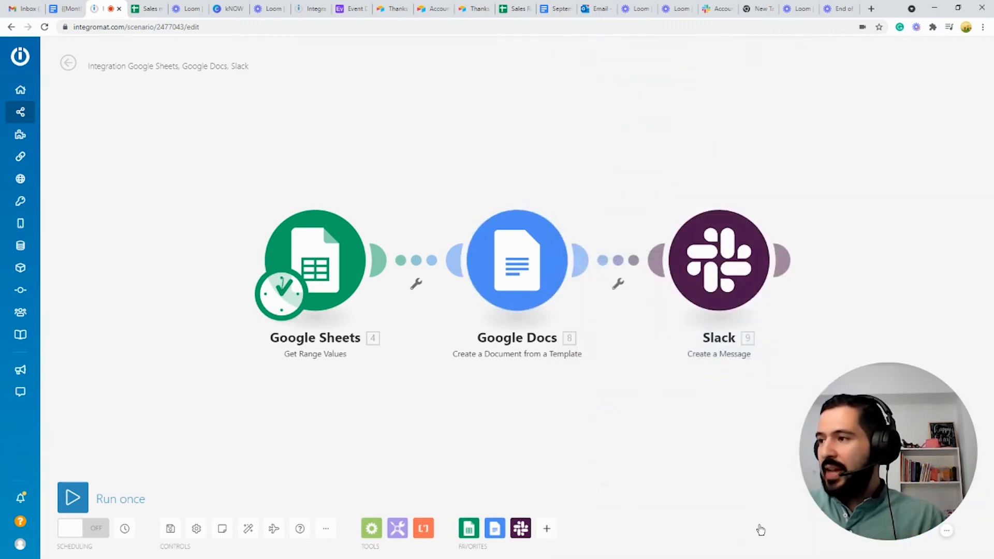
# Step: Inspect the Slack module's message text mapping and close its settings
pyautogui.click(703, 254)
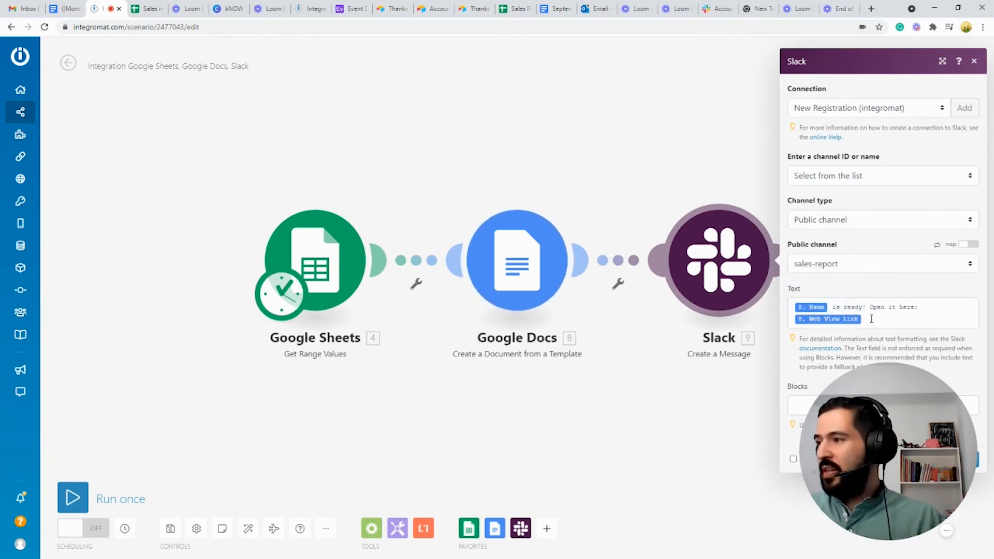
pyautogui.click(846, 319)
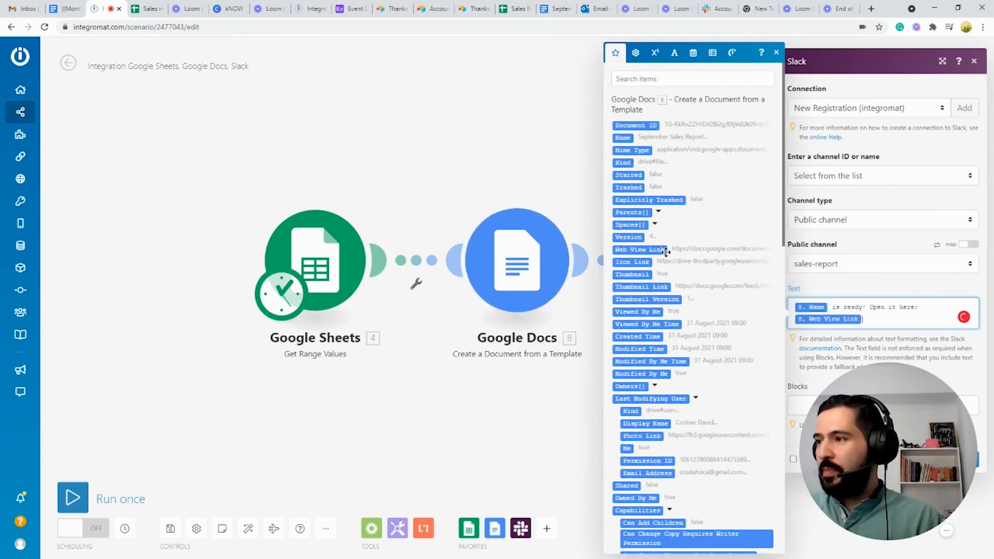
pyautogui.click(970, 459)
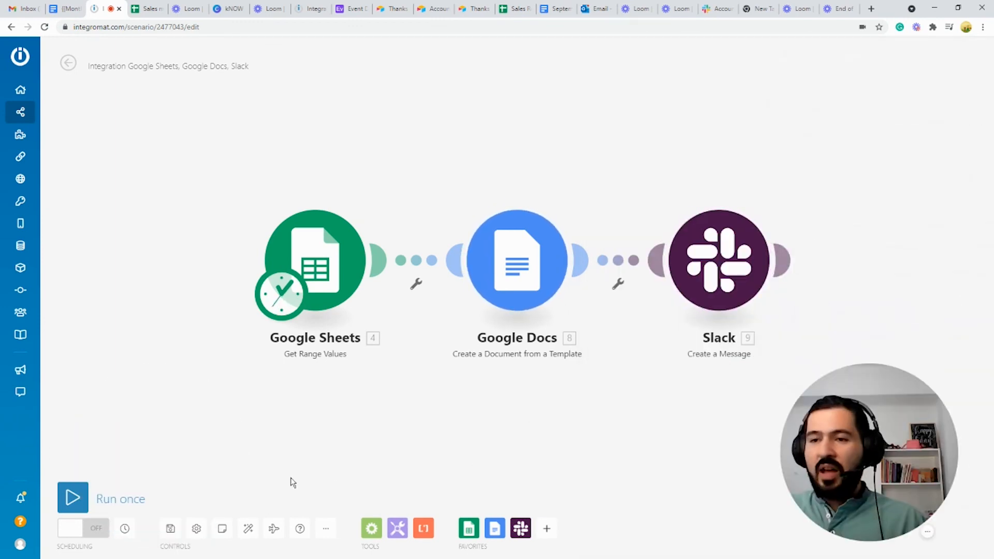
# Step: Run the scenario once and open the generated September Sales Report from the Slack message
pyautogui.click(72, 498)
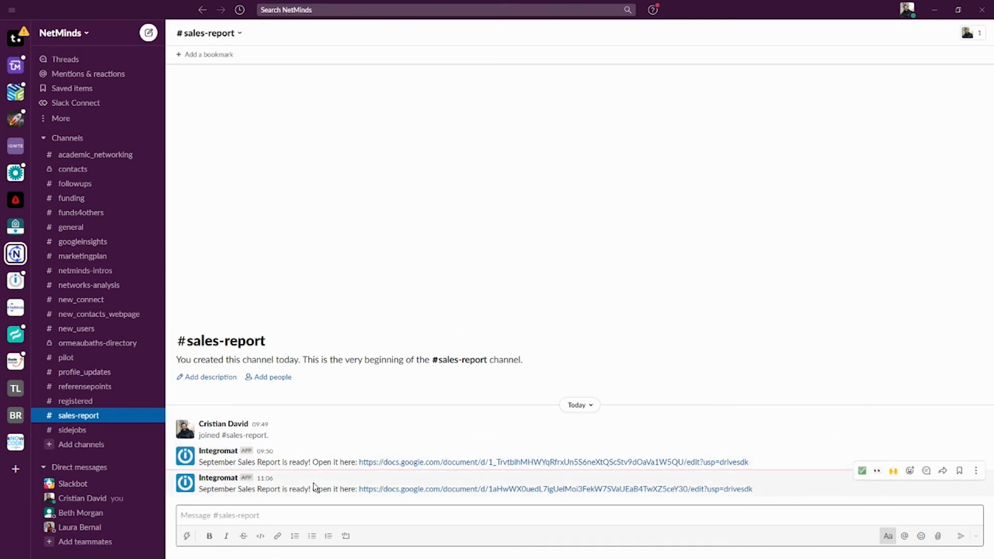
pyautogui.moveTo(215, 491); pyautogui.dragTo(340, 489)
pyautogui.click(451, 508)
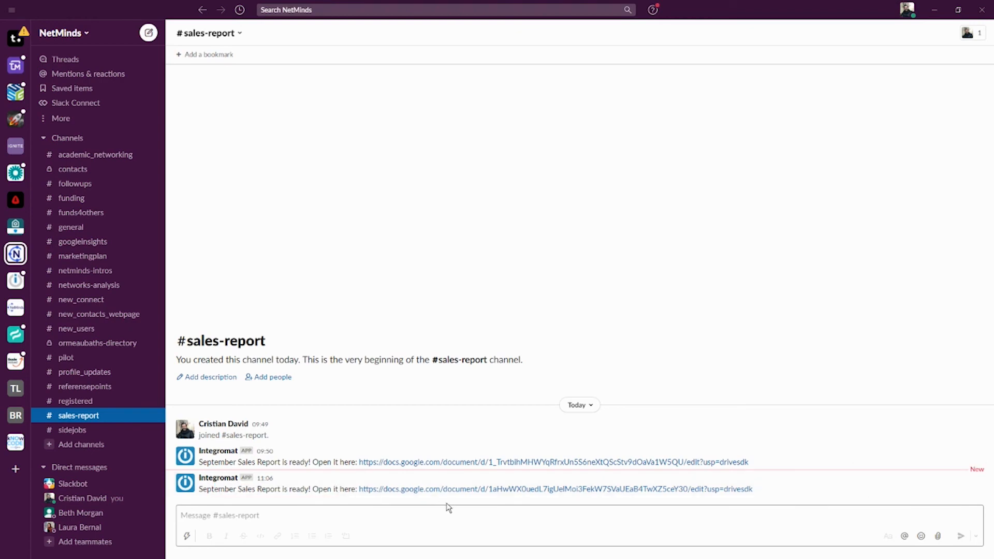
pyautogui.click(464, 489)
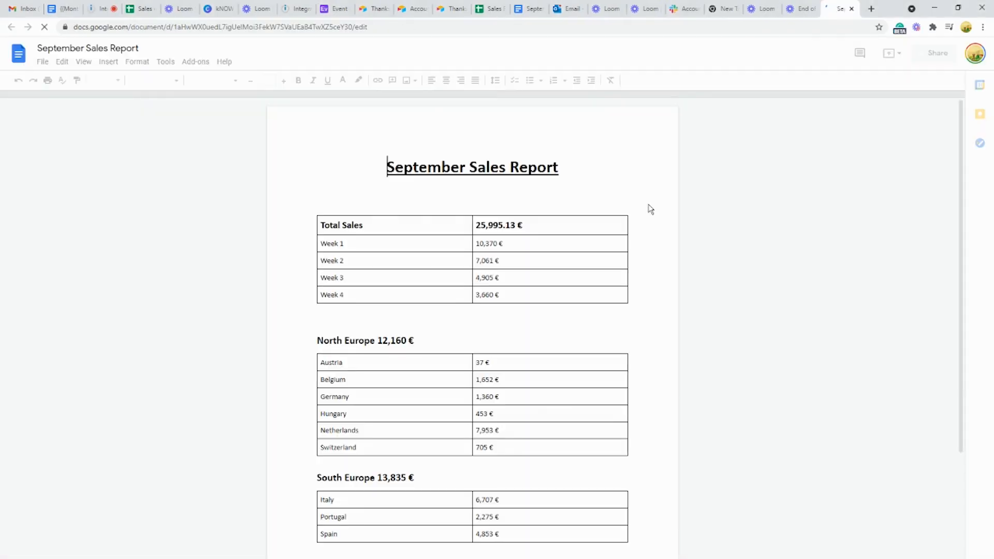
pyautogui.scroll(-2, 590, 224)
pyautogui.scroll(2, 588, 224)
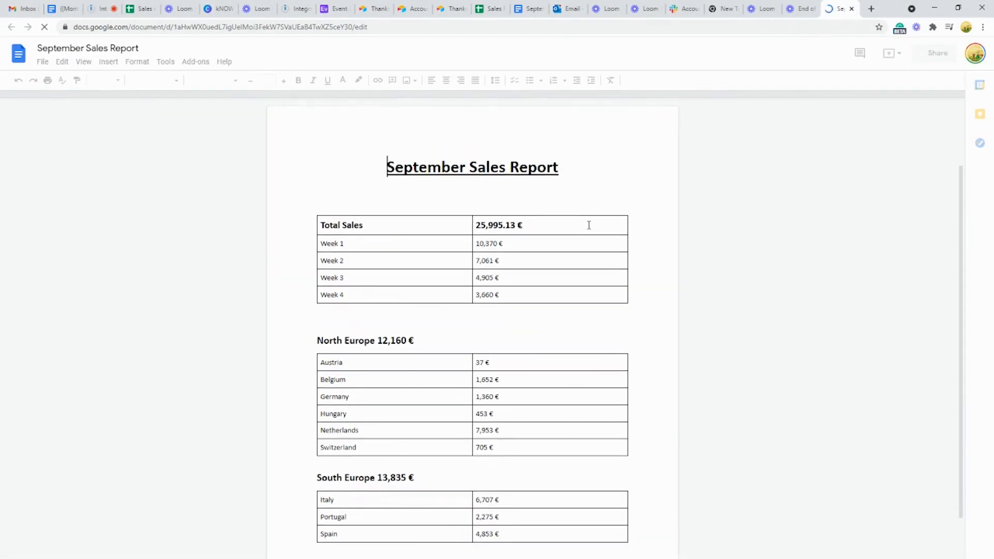